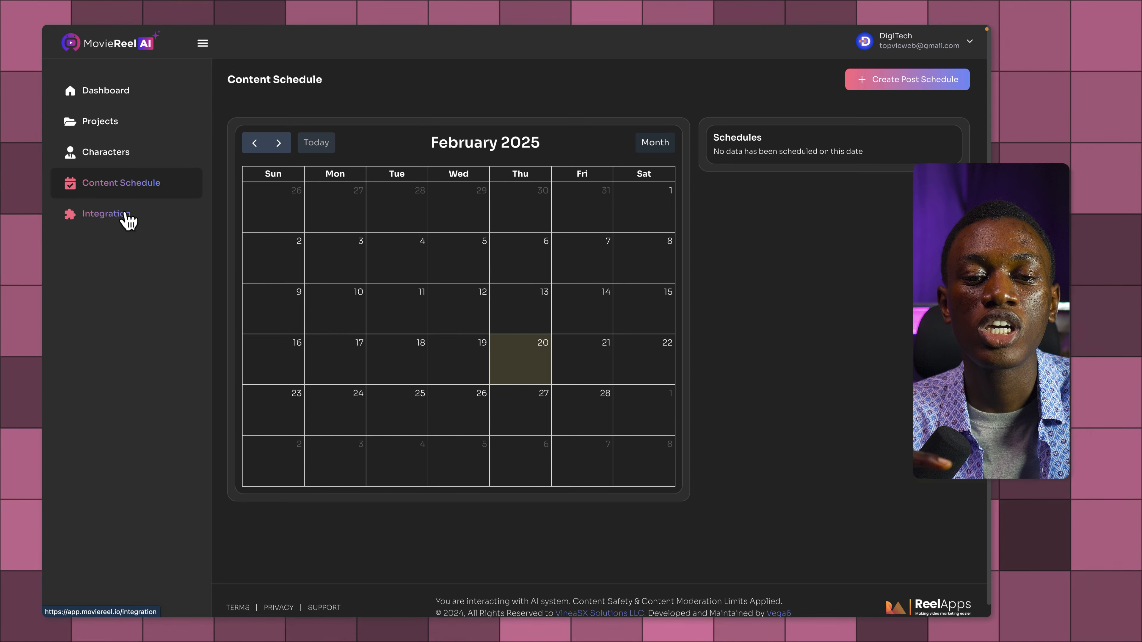
# View the account integrations on offer and return to the dashboard.
pyautogui.click(129, 219)
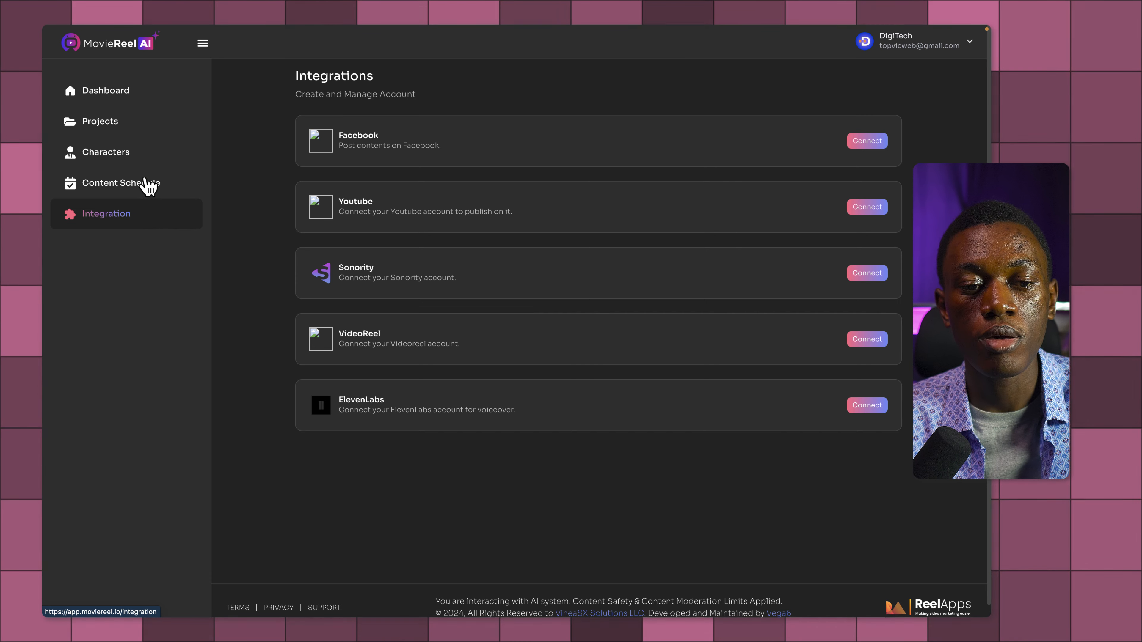
pyautogui.click(120, 102)
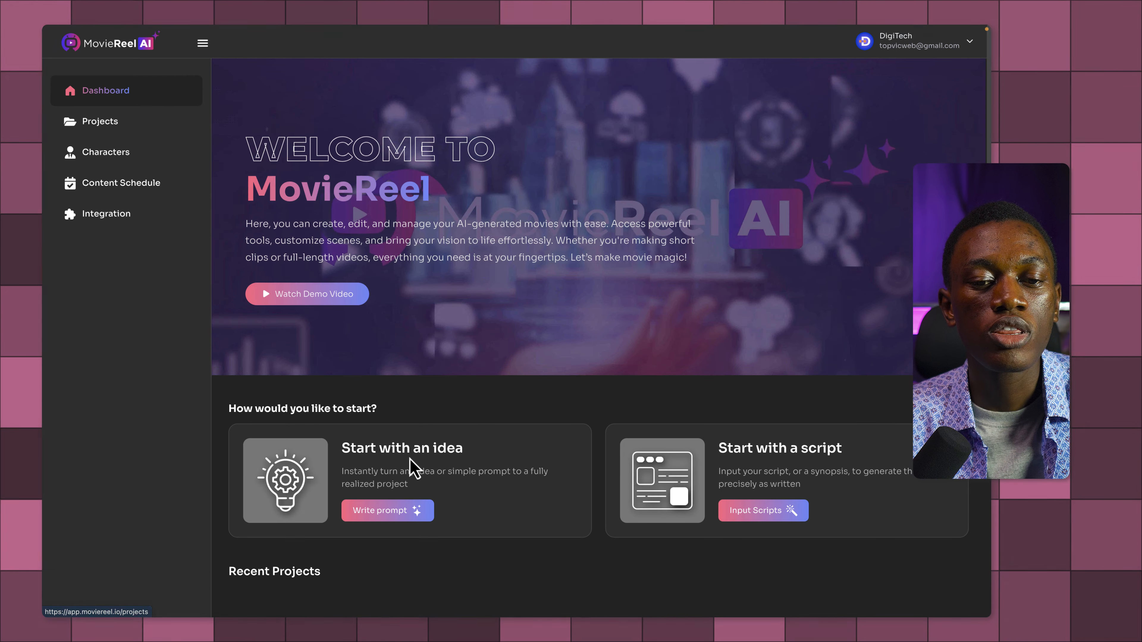
# Start a project from an idea and submit the film idea "A Cat whose favorite place is the beach".
pyautogui.click(414, 467)
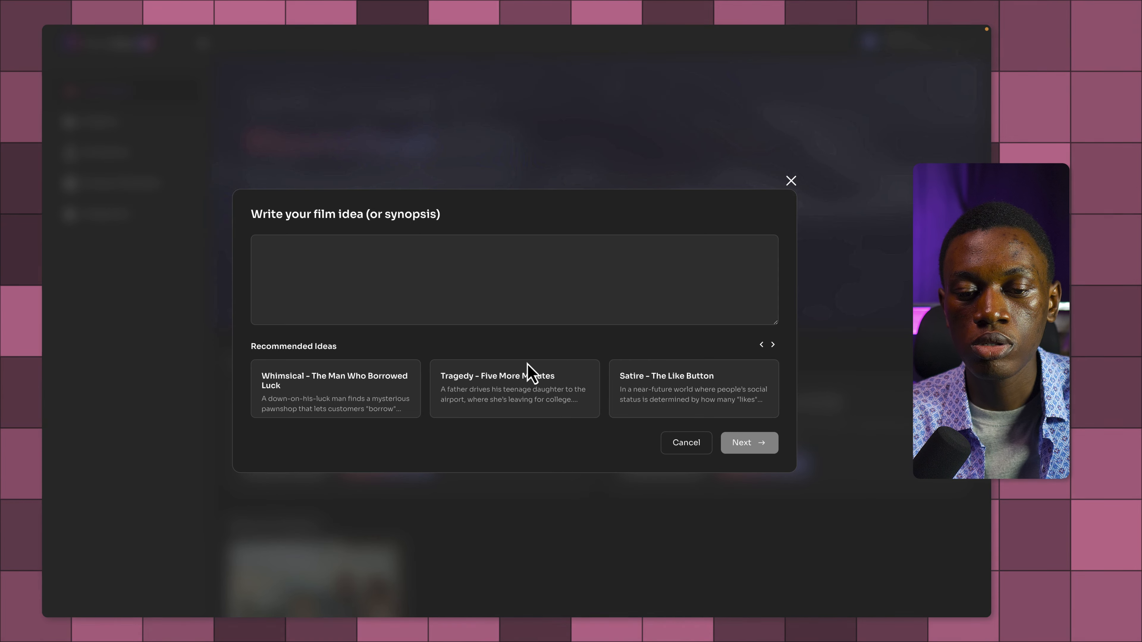
pyautogui.click(773, 346)
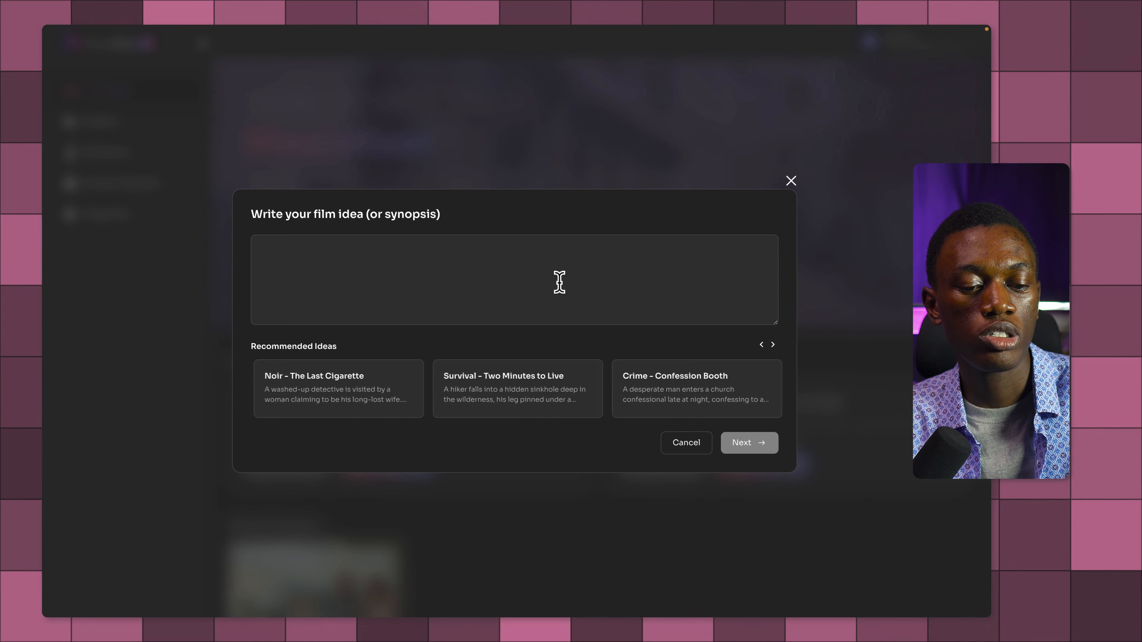
pyautogui.click(560, 283)
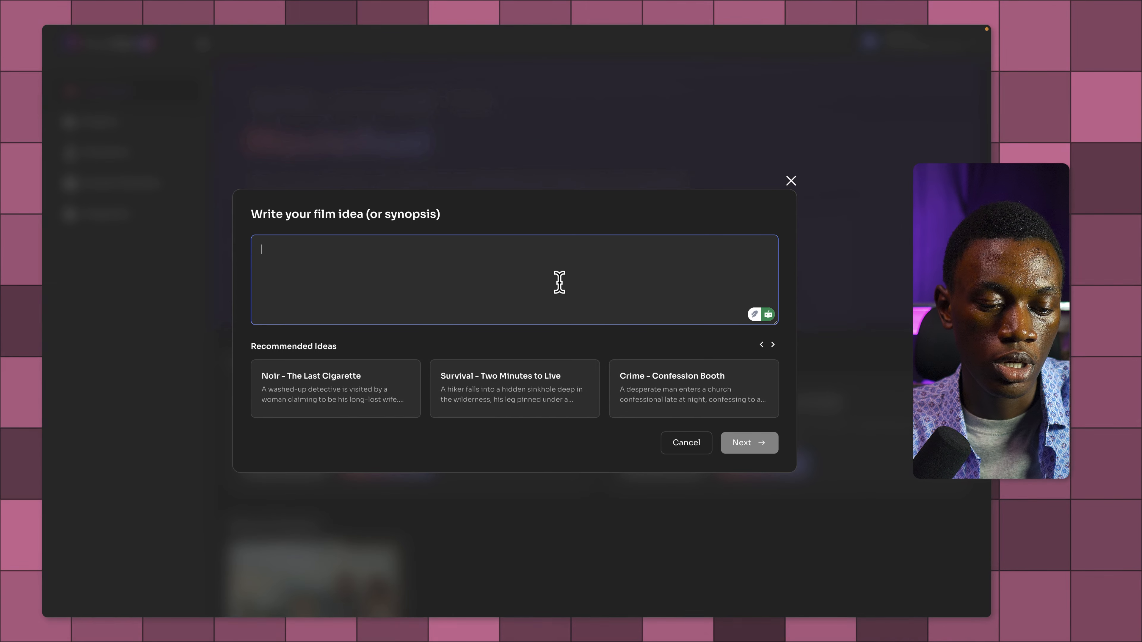
pyautogui.write('A')
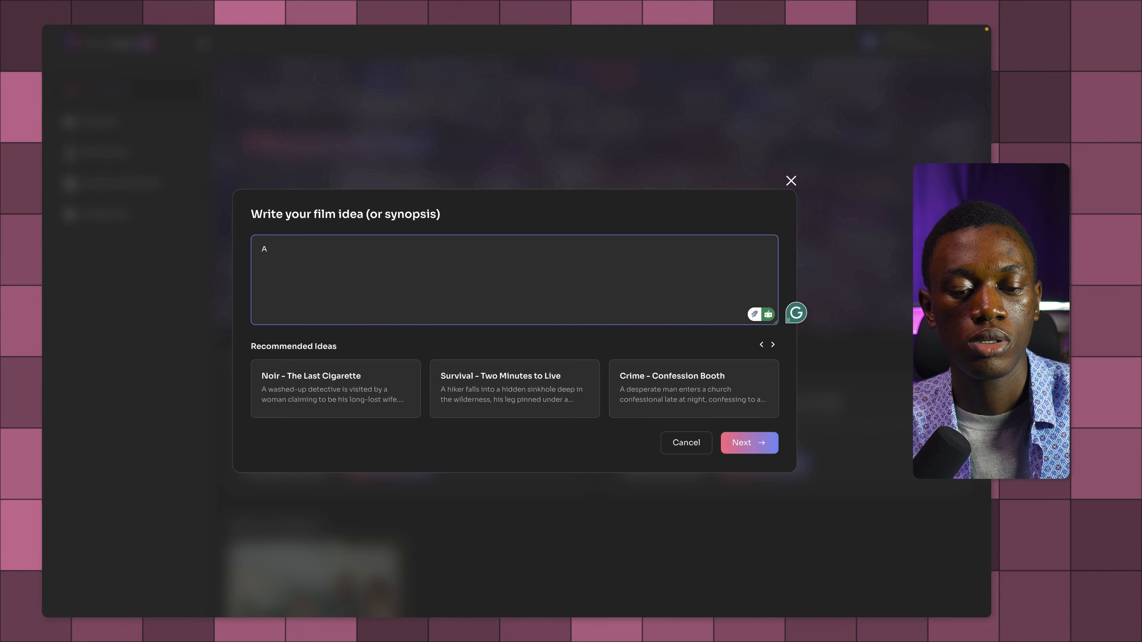
pyautogui.write(' Cat wh')
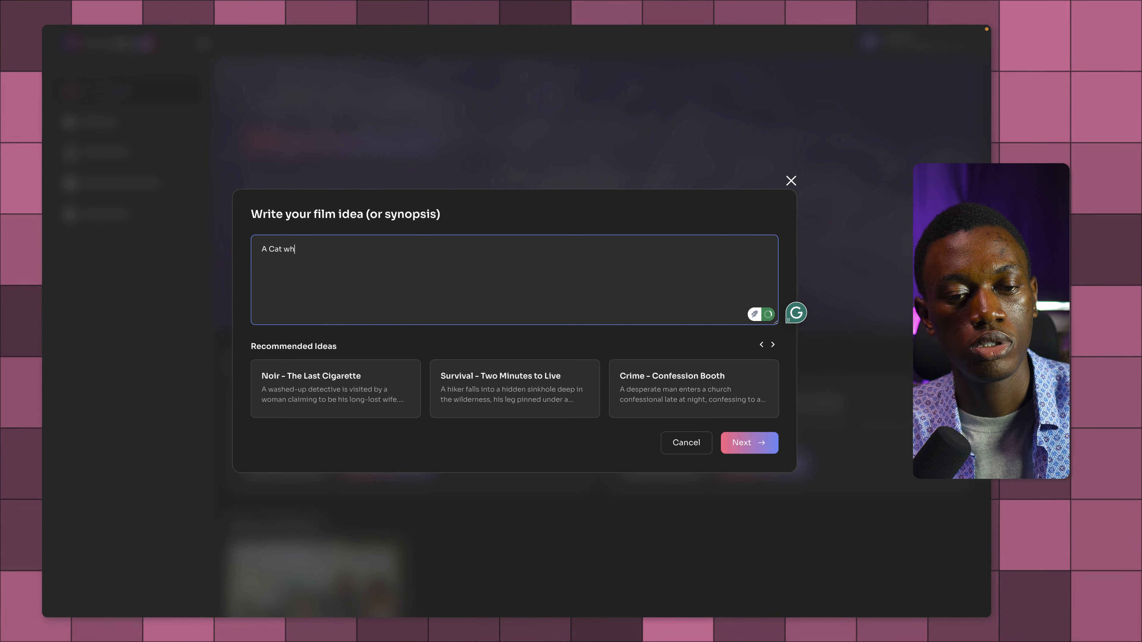
pyautogui.write('ose favorite place')
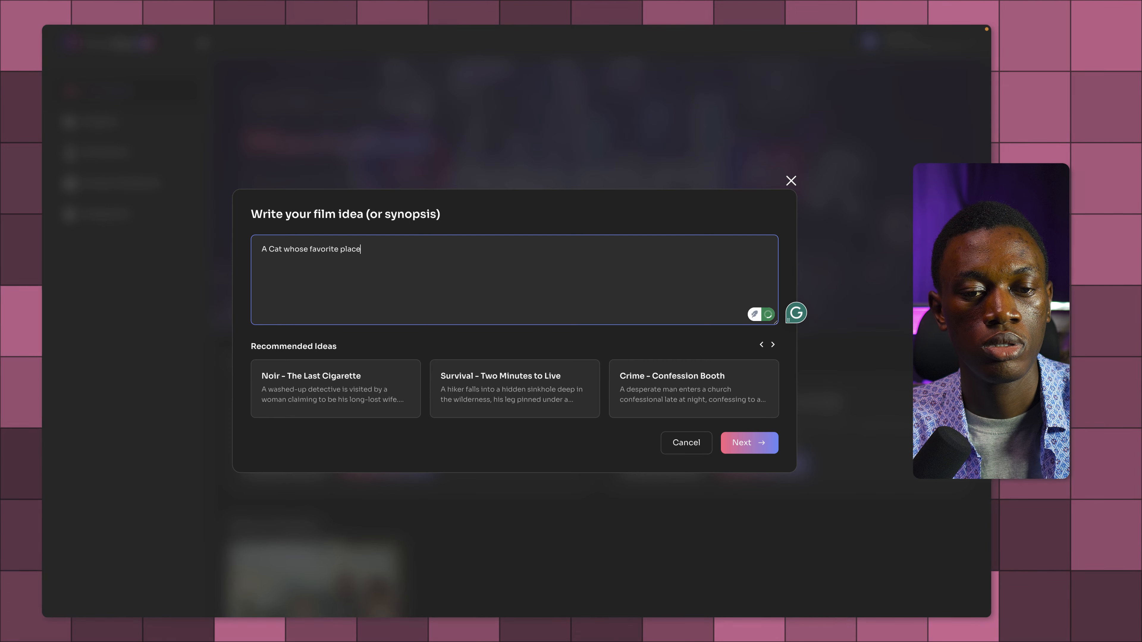
pyautogui.write(' is the ')
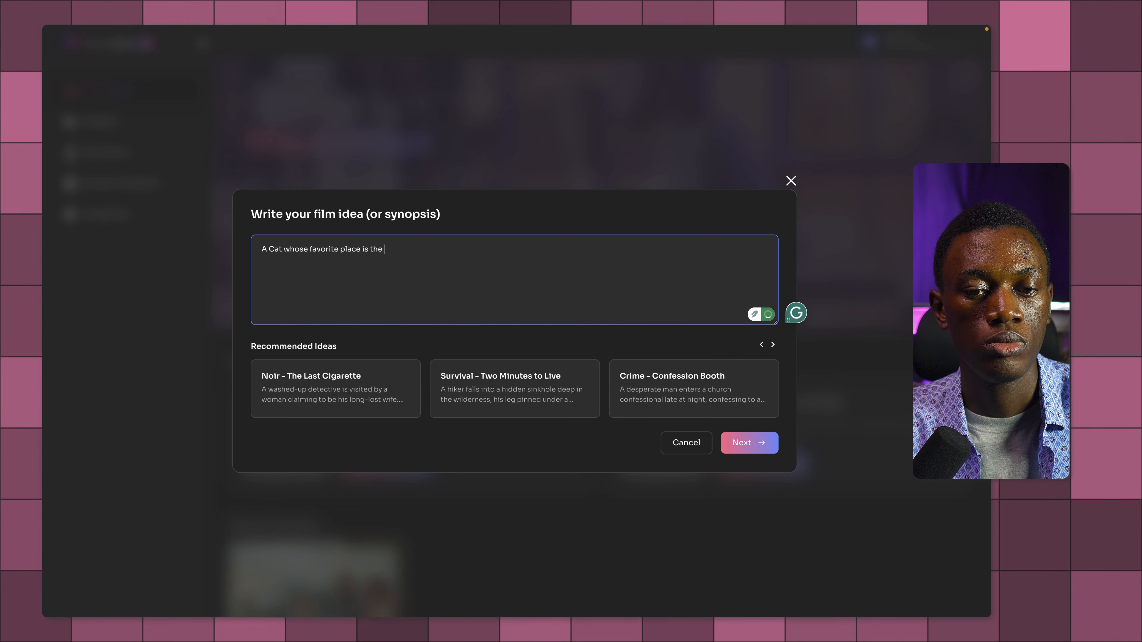
pyautogui.write('beach')
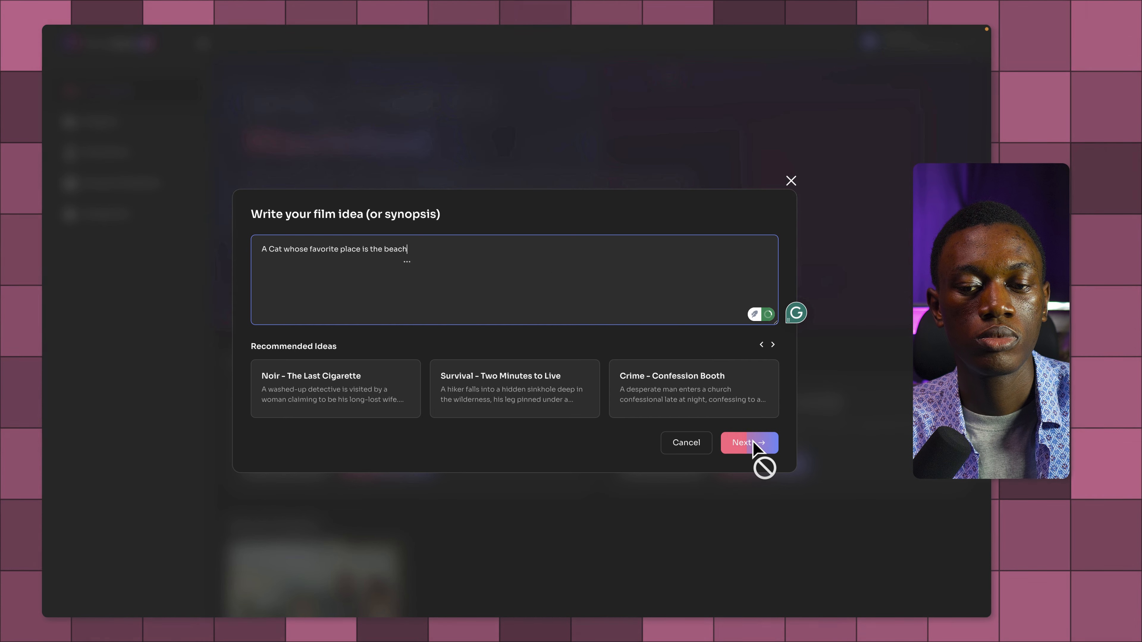
pyautogui.click(754, 444)
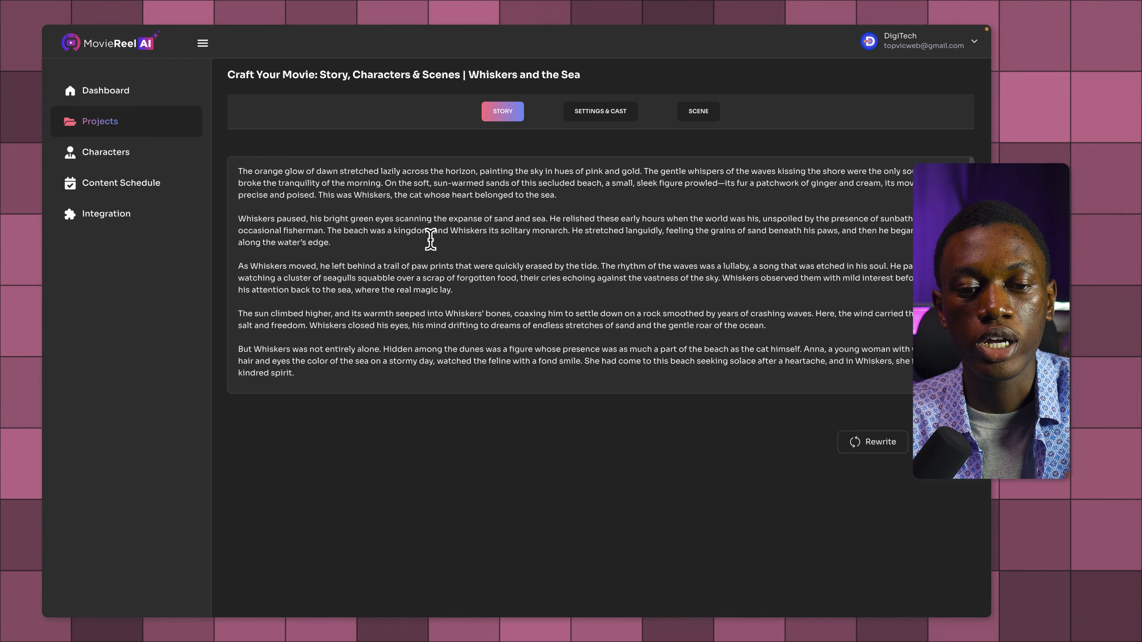
# Read through the generated story text of Whiskers and the Sea.
pyautogui.click(430, 238)
pyautogui.scroll(-2, 430, 239)
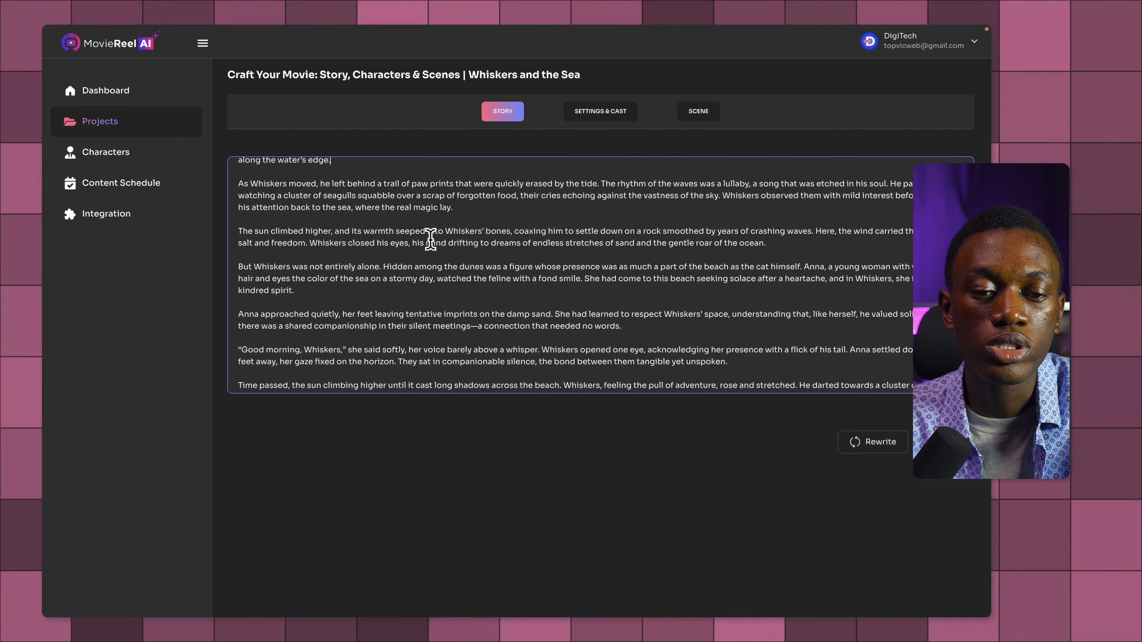
pyautogui.scroll(-2, 310, 243)
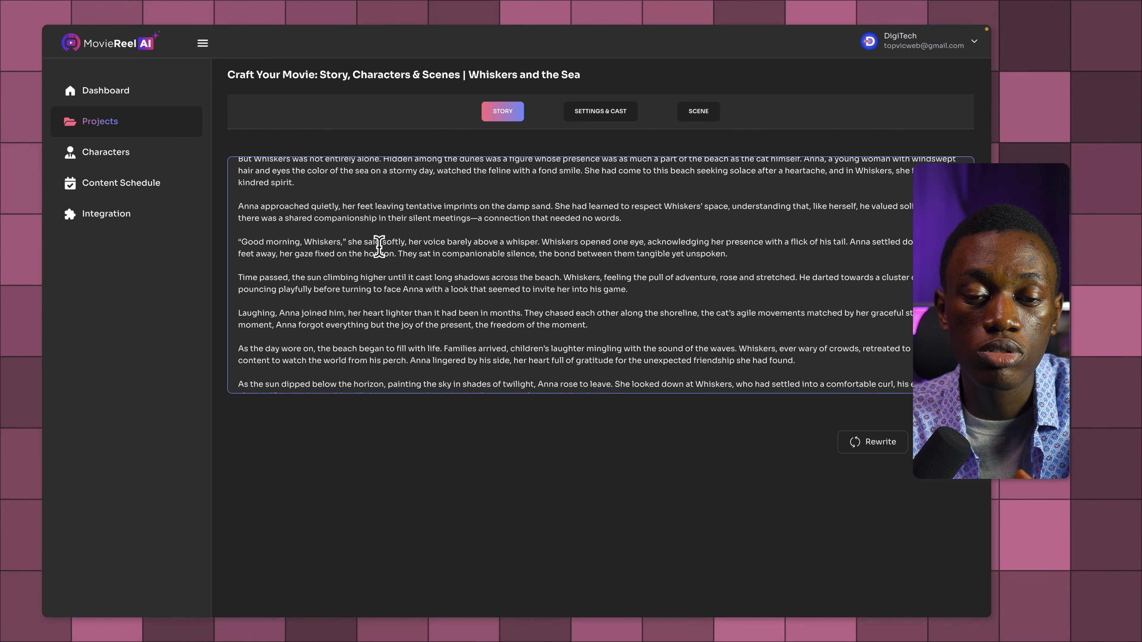
pyautogui.scroll(-2, 378, 247)
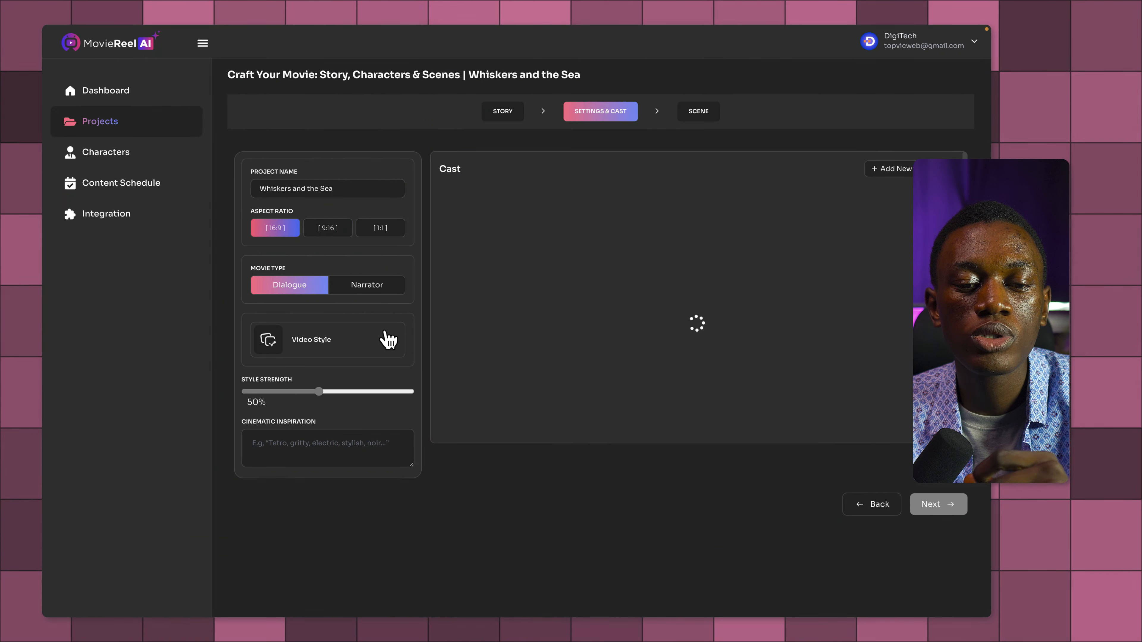
# Look over the available video styles and the options for adding a new cast character.
pyautogui.click(388, 340)
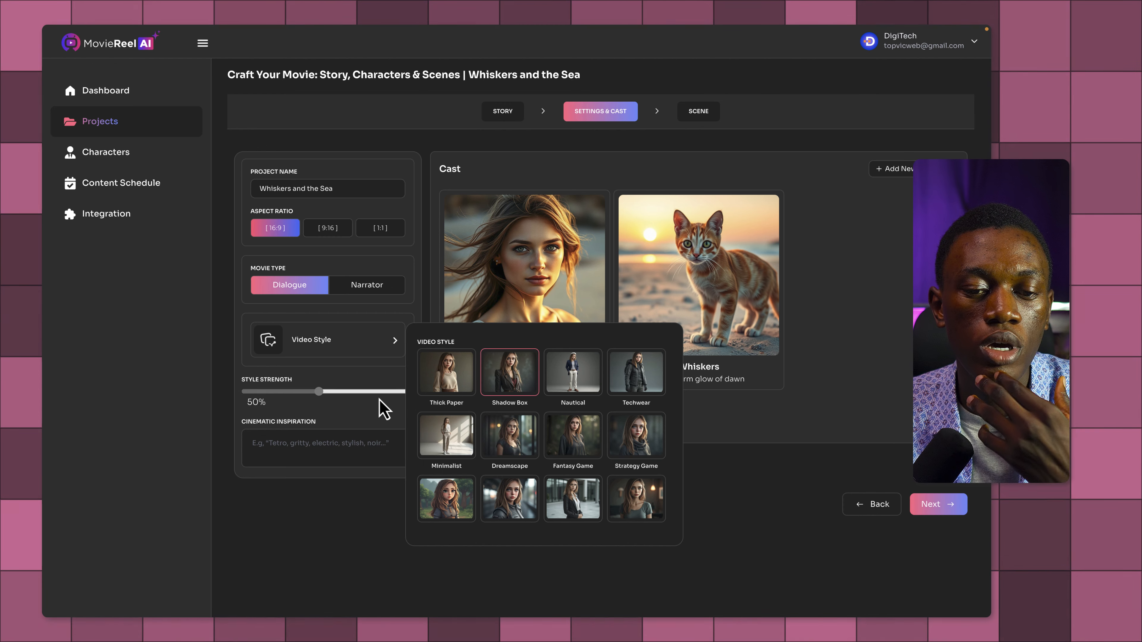
pyautogui.click(376, 411)
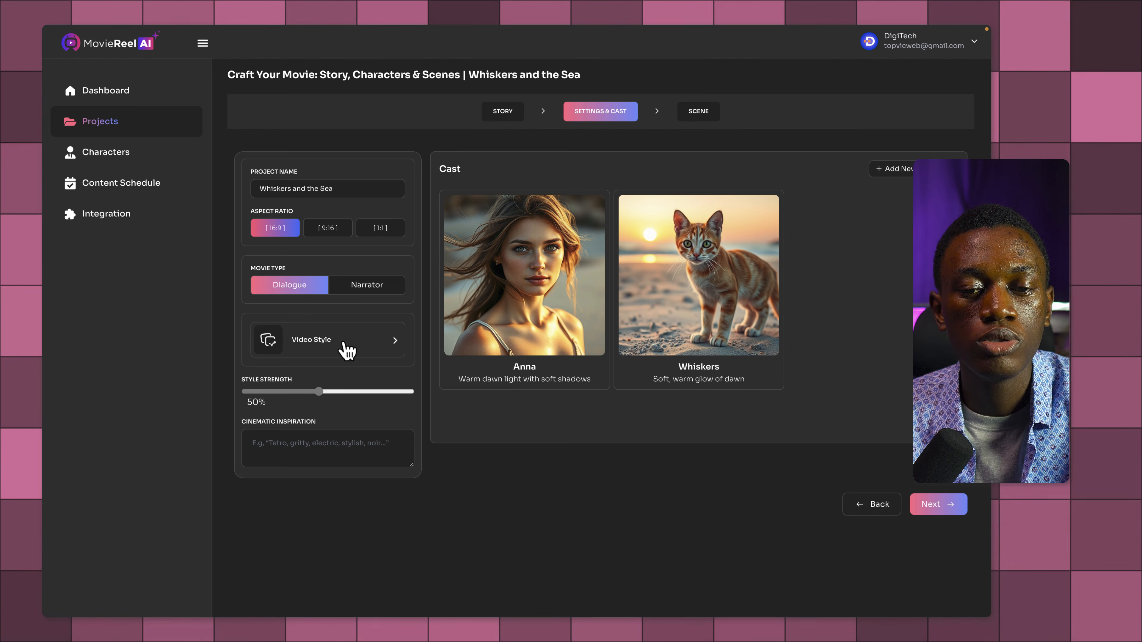
pyautogui.click(899, 170)
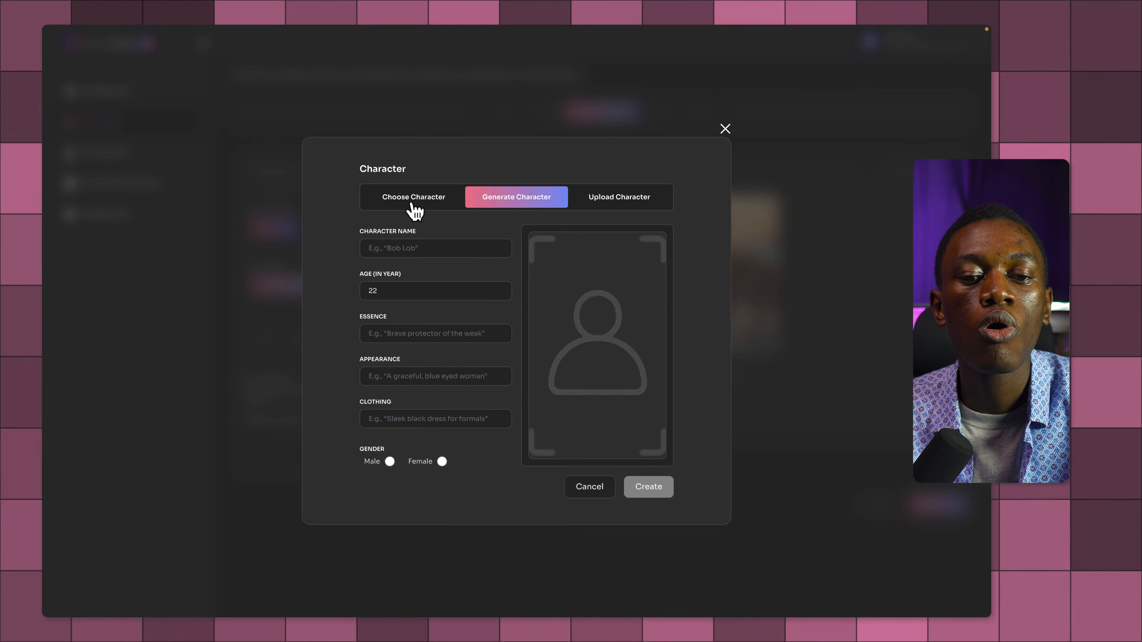
pyautogui.click(413, 201)
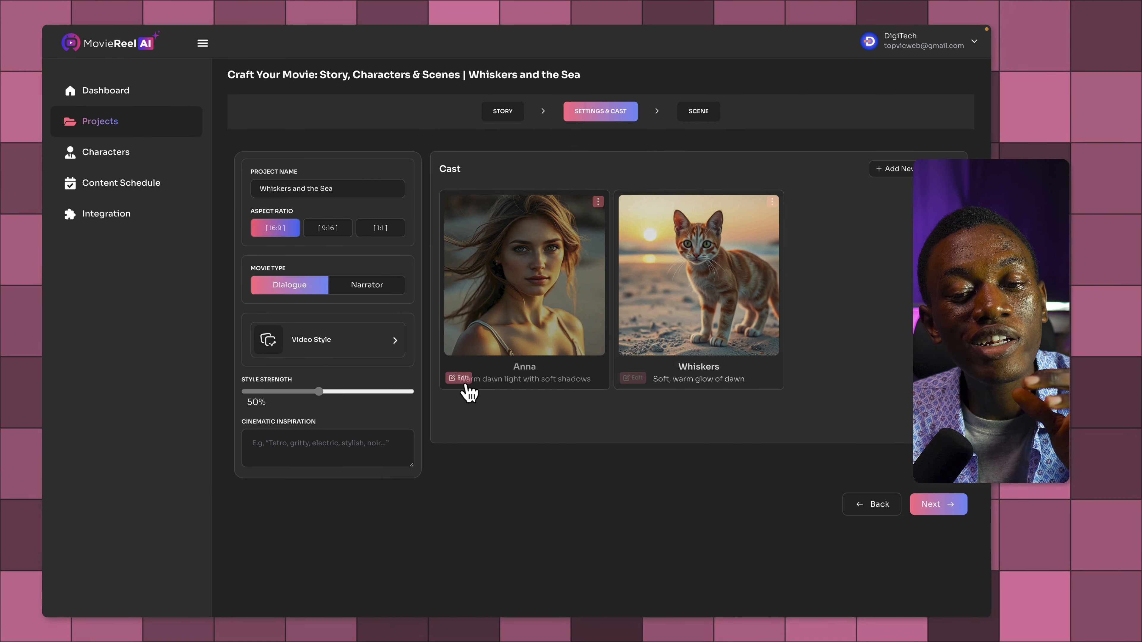
# Accept the settings and cast, review the generated scene descriptions, and start creating the shots.
pyautogui.click(932, 504)
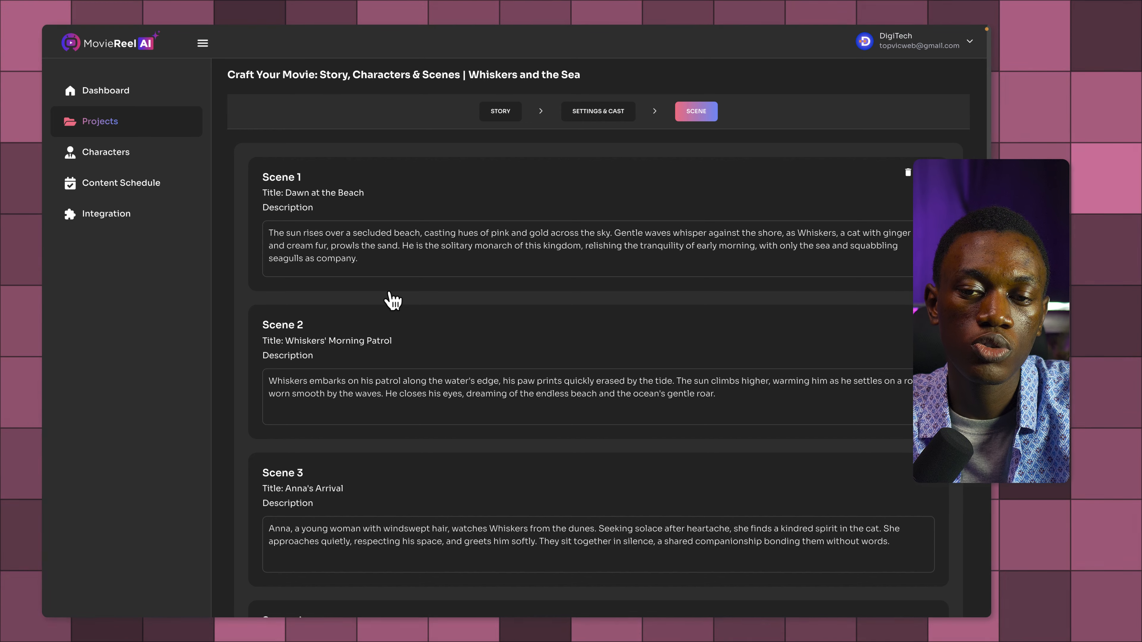
pyautogui.scroll(-1, 298, 252)
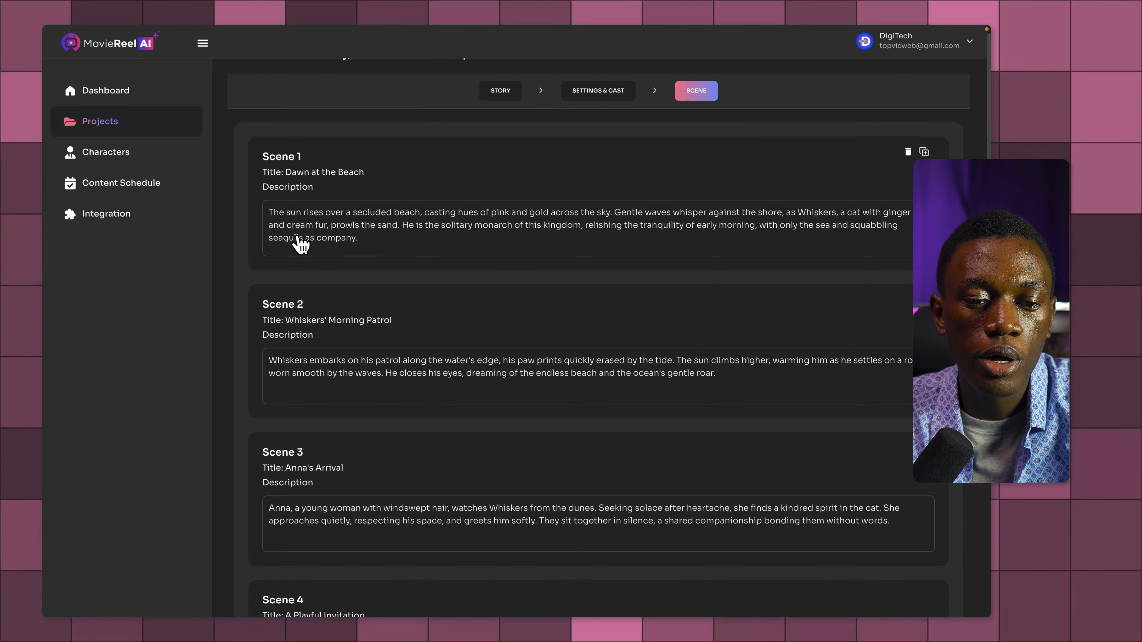
pyautogui.scroll(-2, 315, 265)
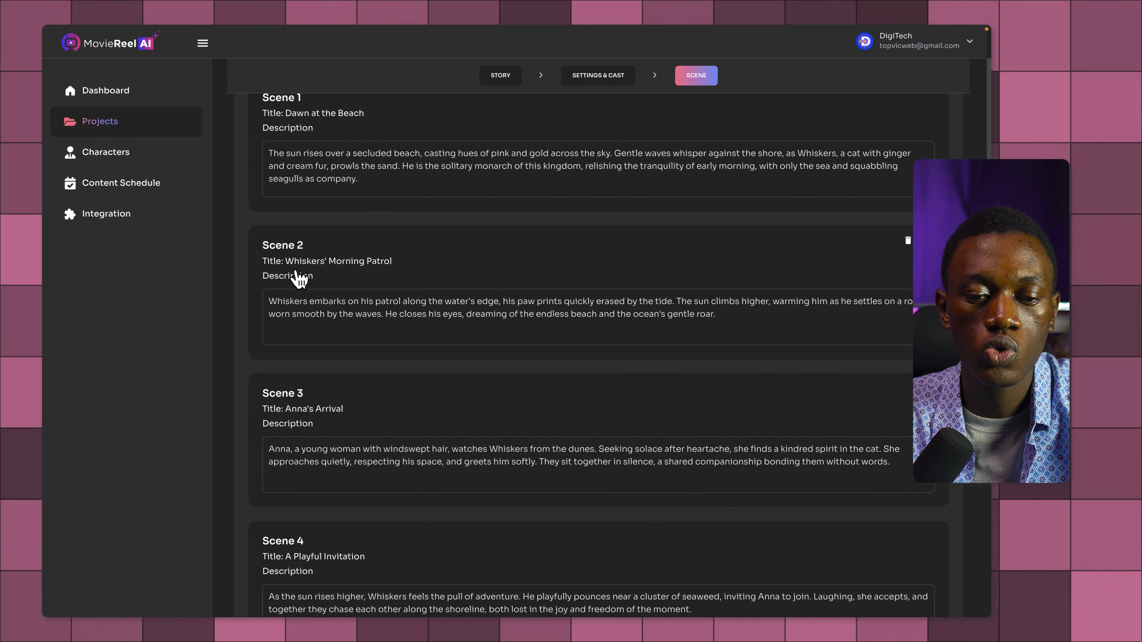
pyautogui.scroll(-4, 297, 274)
pyautogui.scroll(-12, 299, 359)
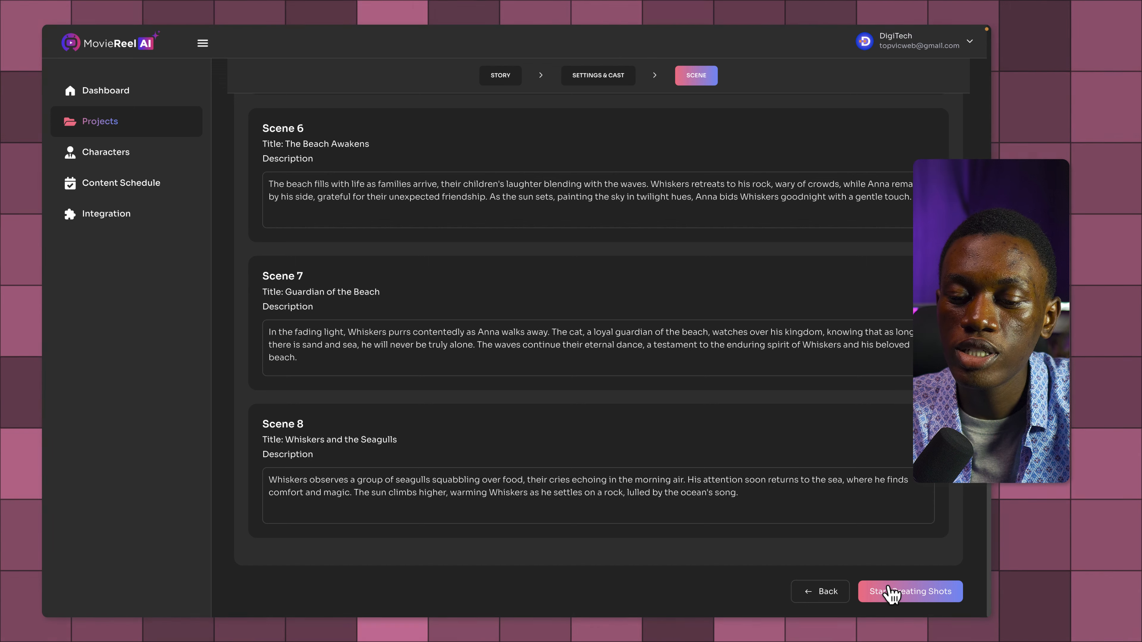
pyautogui.click(892, 591)
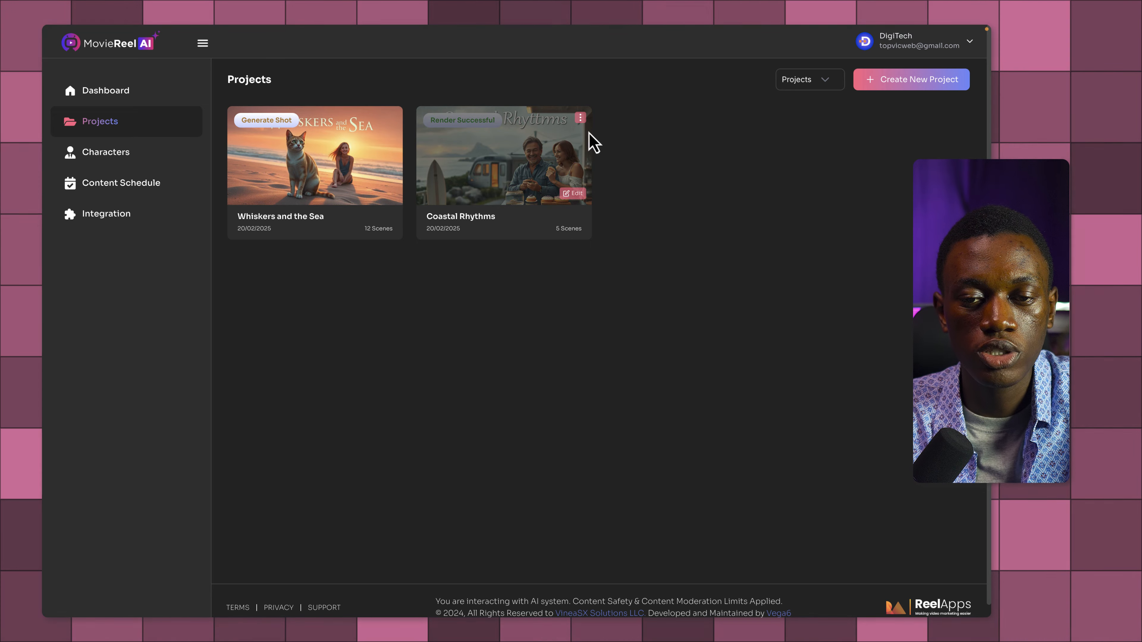
# Open the Coastal Rhythms project for editing and show Scene 1 in its storyboard.
pyautogui.click(576, 194)
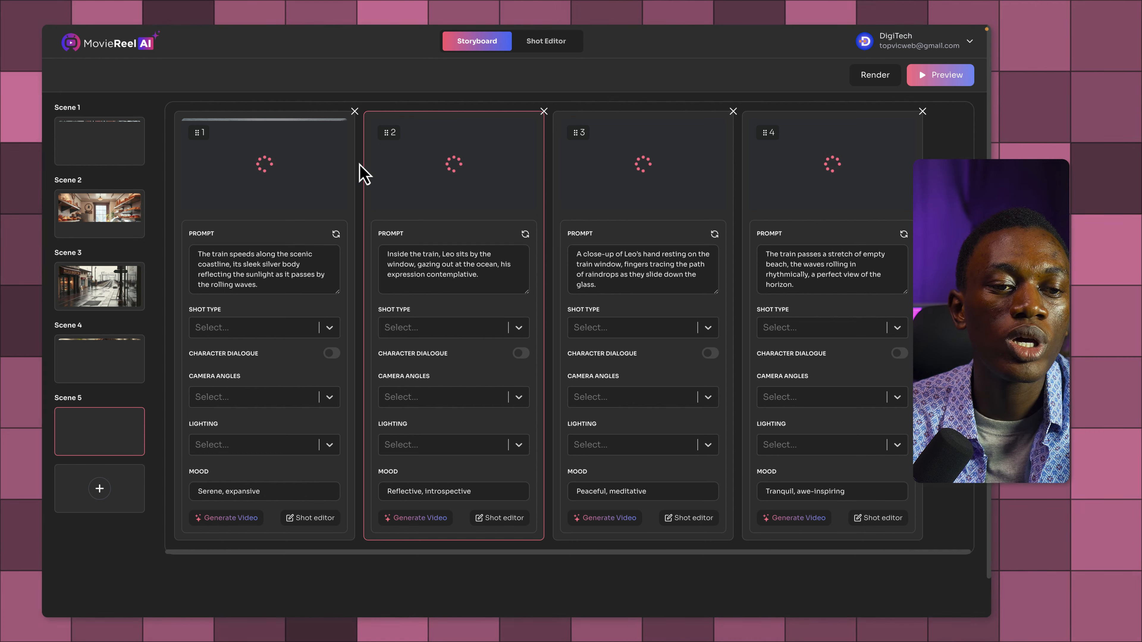
pyautogui.moveTo(97, 198)
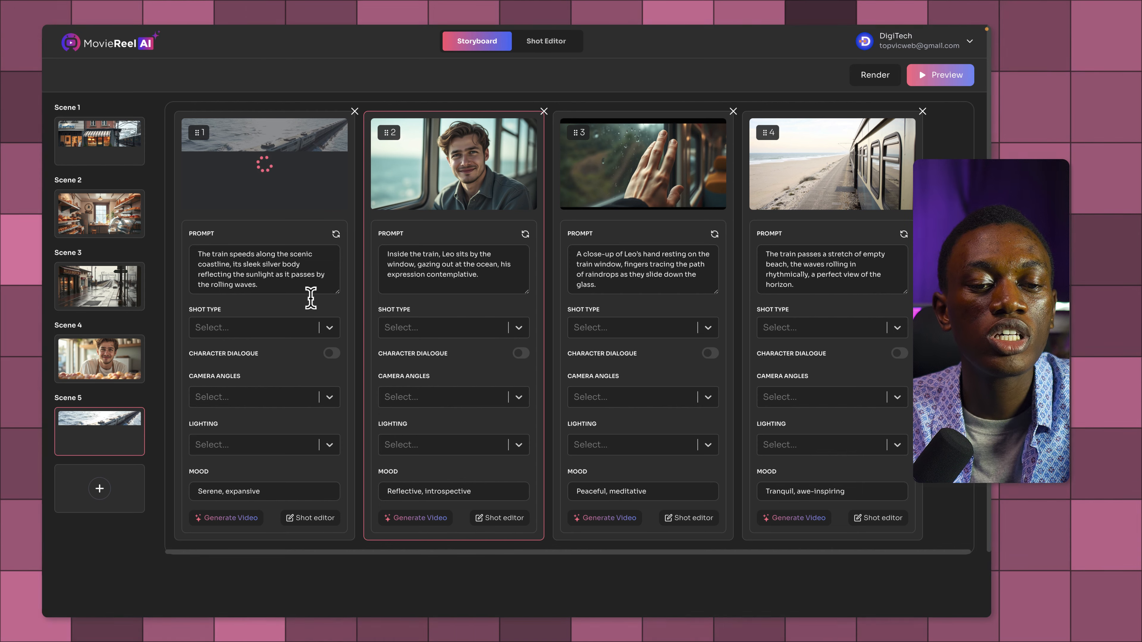
pyautogui.click(99, 140)
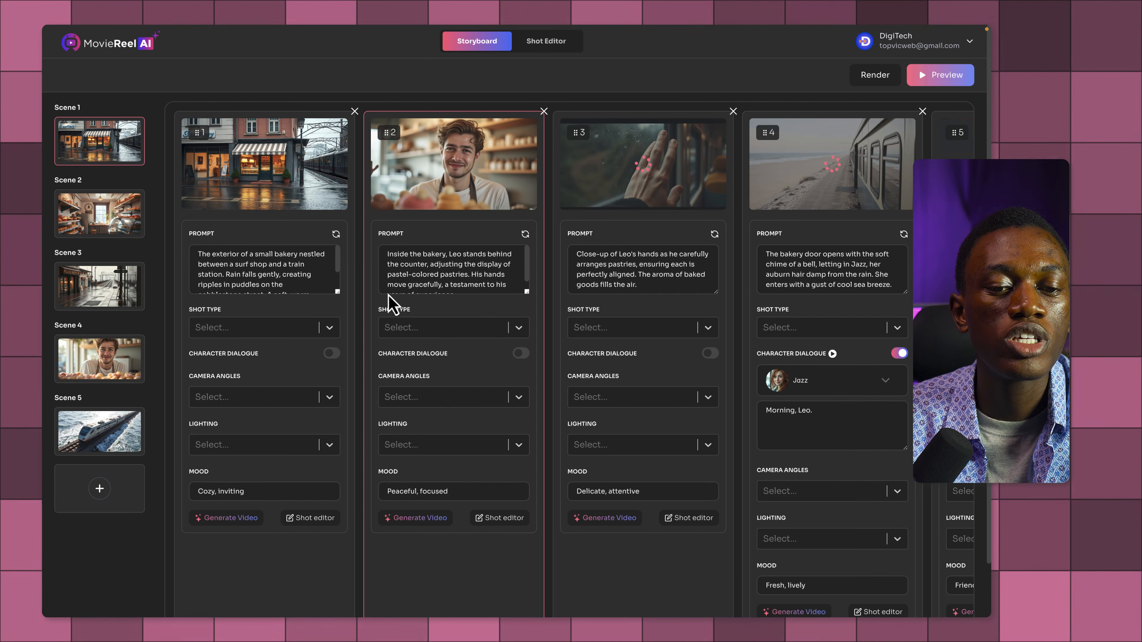
# Examine the Scene 1 shots from first to last, including their prompts, shot types, character dialogue, camera angles, lighting and mood.
pyautogui.scroll(-2, 359, 333)
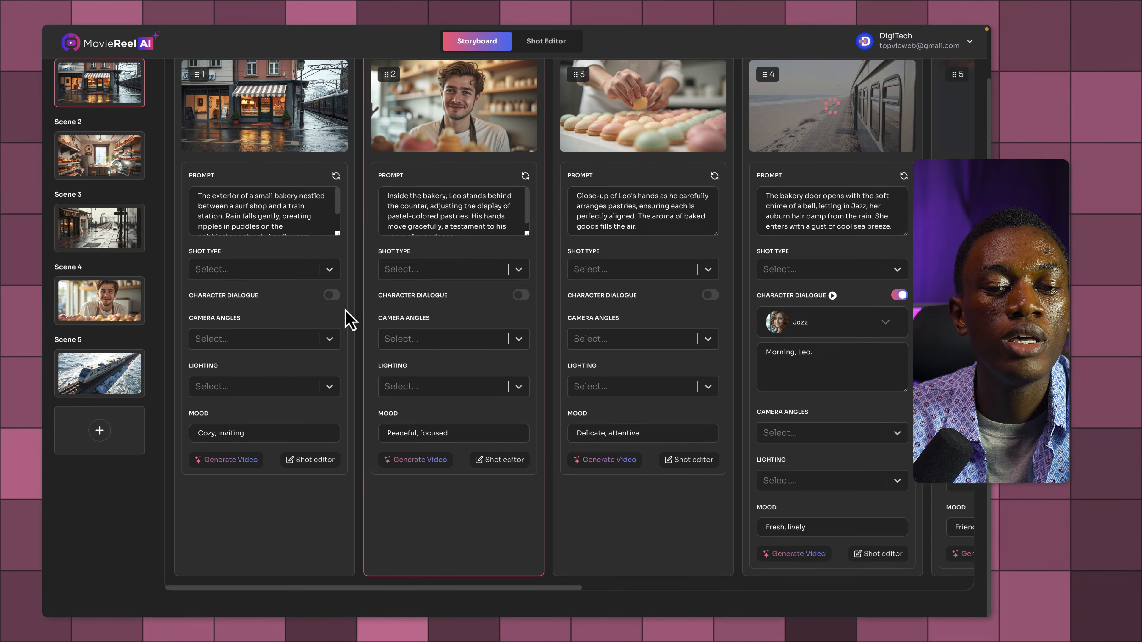
pyautogui.scroll(2, 283, 261)
pyautogui.scroll(-2, 284, 259)
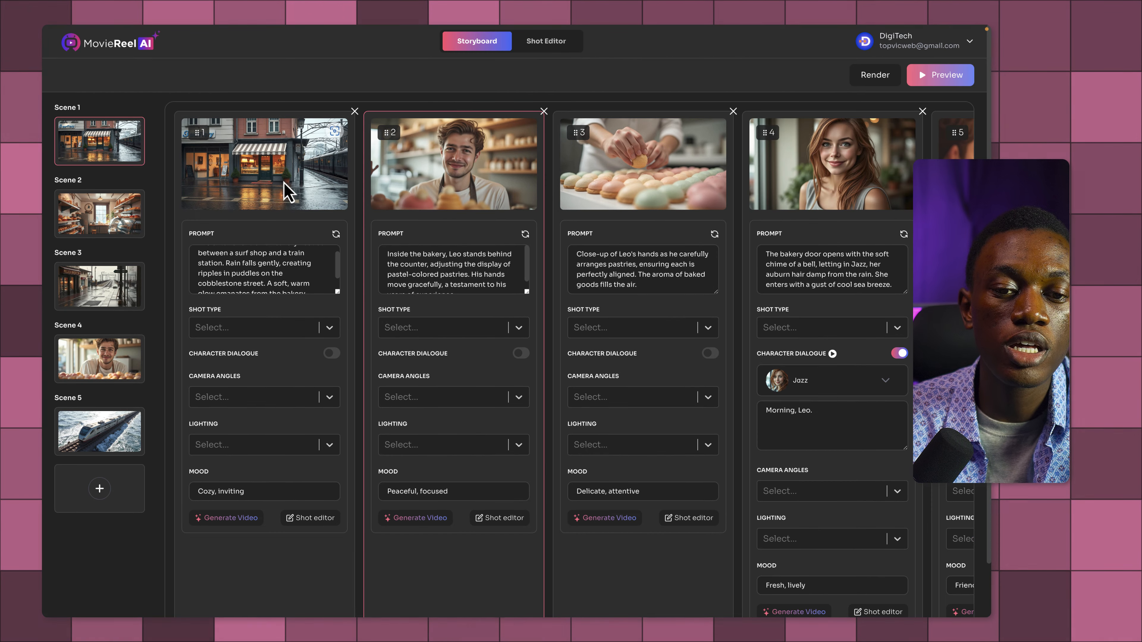
pyautogui.click(333, 329)
pyautogui.click(319, 328)
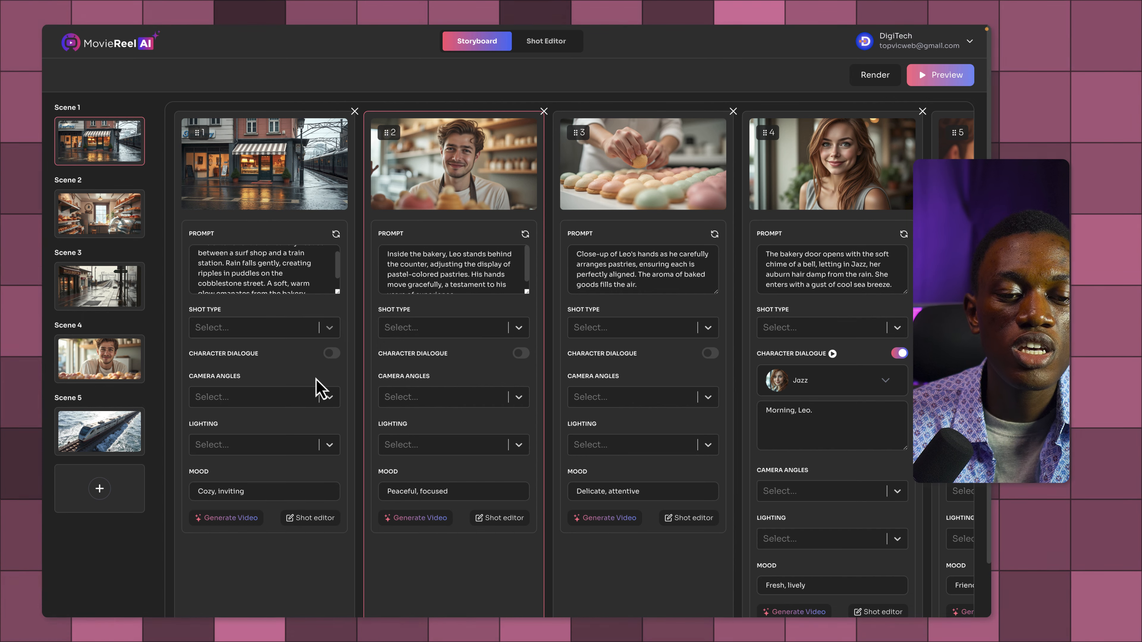
pyautogui.scroll(-1, 315, 378)
pyautogui.scroll(1, 299, 358)
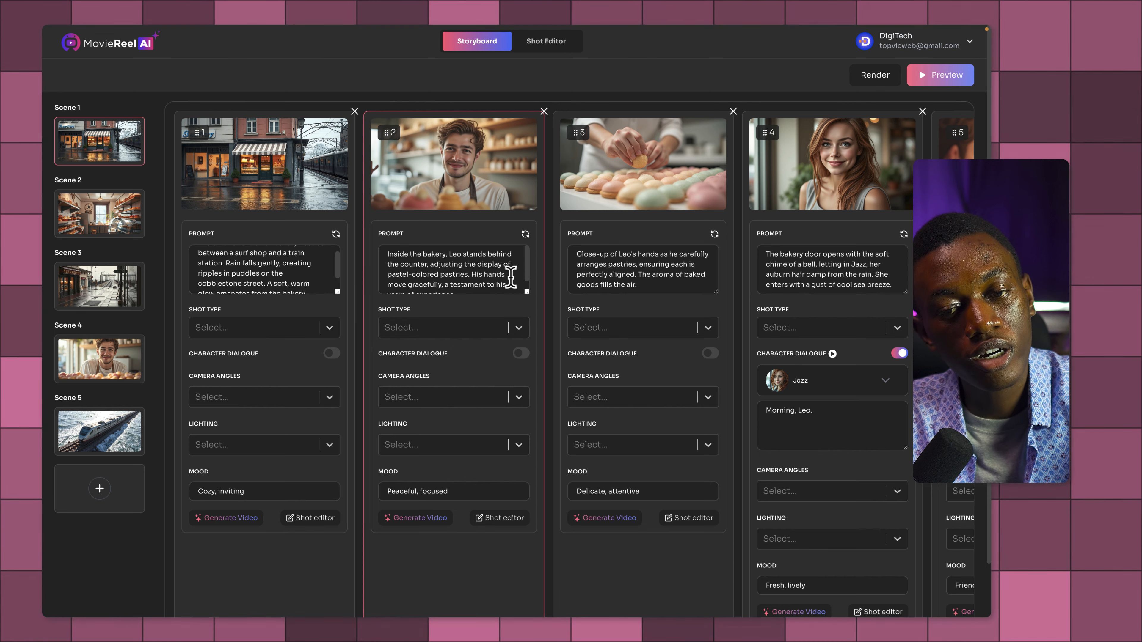
pyautogui.hscroll(3, 509, 332)
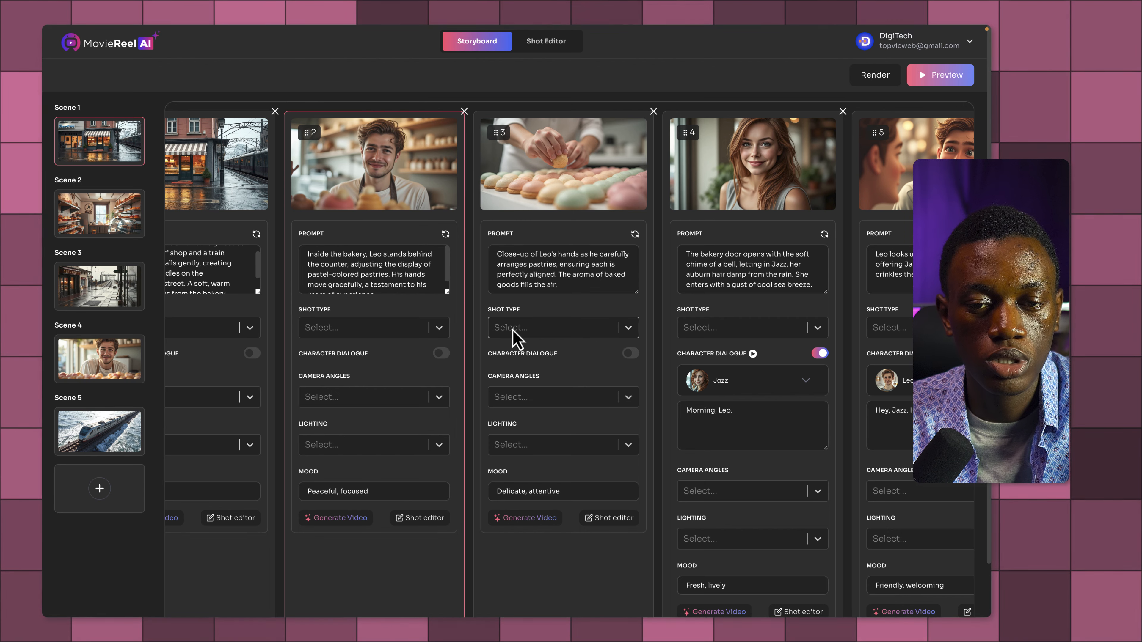
pyautogui.hscroll(3, 491, 332)
pyautogui.hscroll(5, 492, 333)
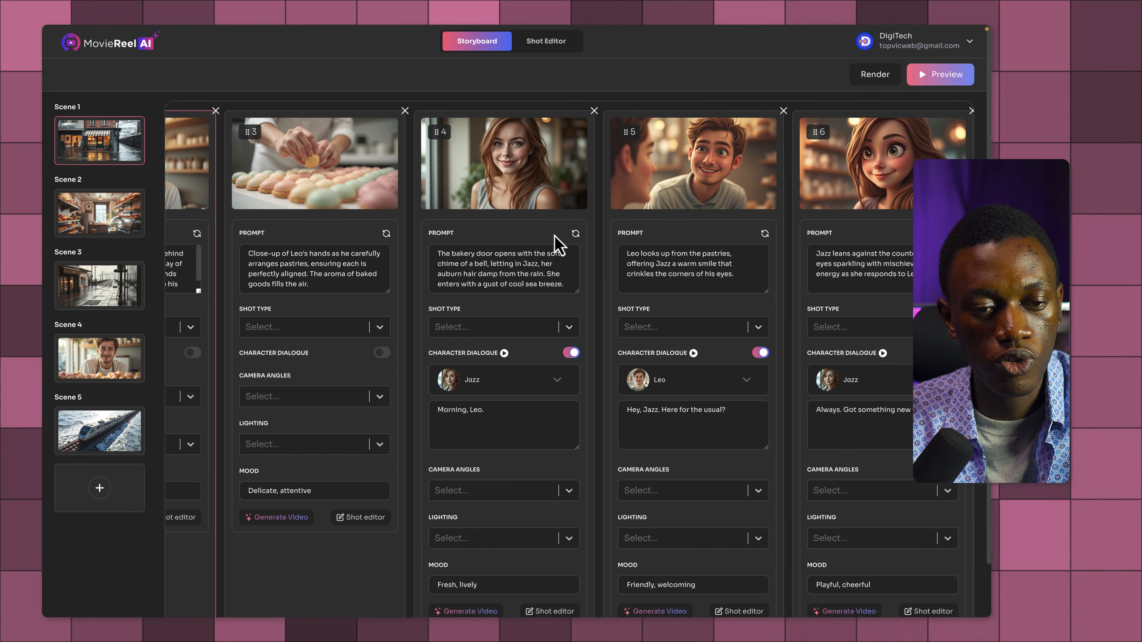
pyautogui.scroll(-1, 776, 257)
pyautogui.scroll(1, 777, 243)
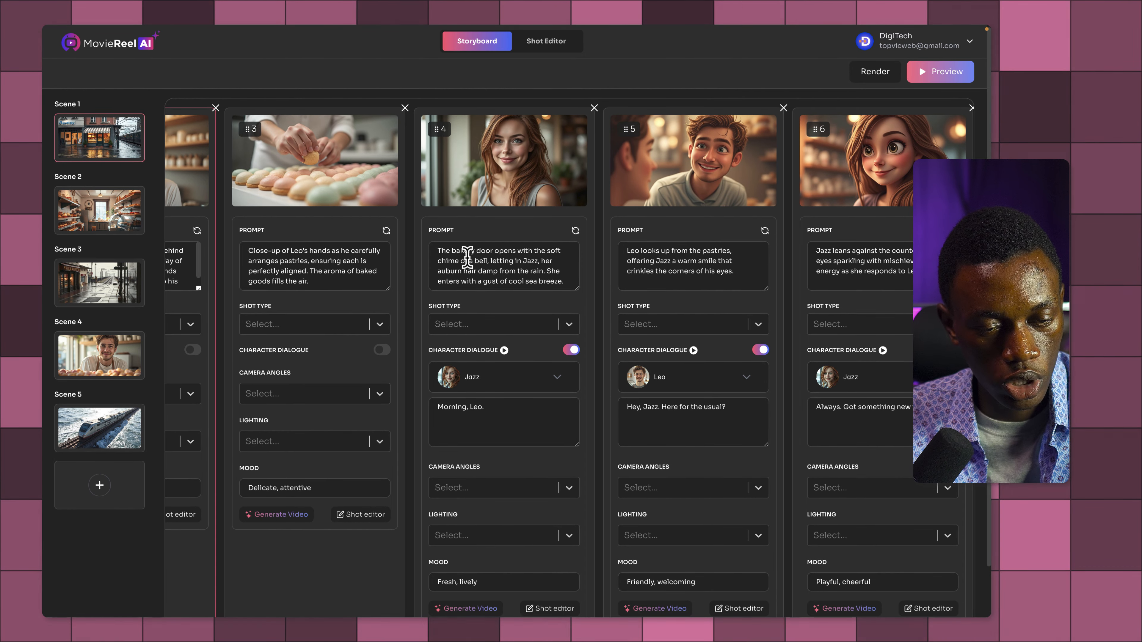
# Switch the storyboard to Scene 2 and examine its shots' prompts and character dialogue.
pyautogui.click(100, 208)
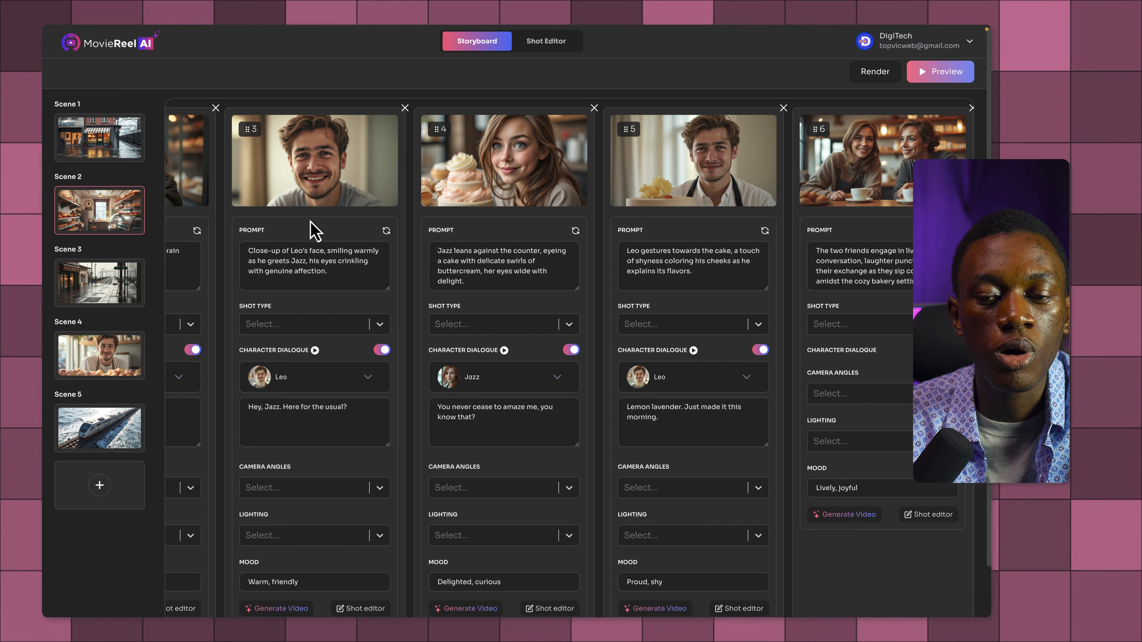
pyautogui.scroll(-1, 497, 402)
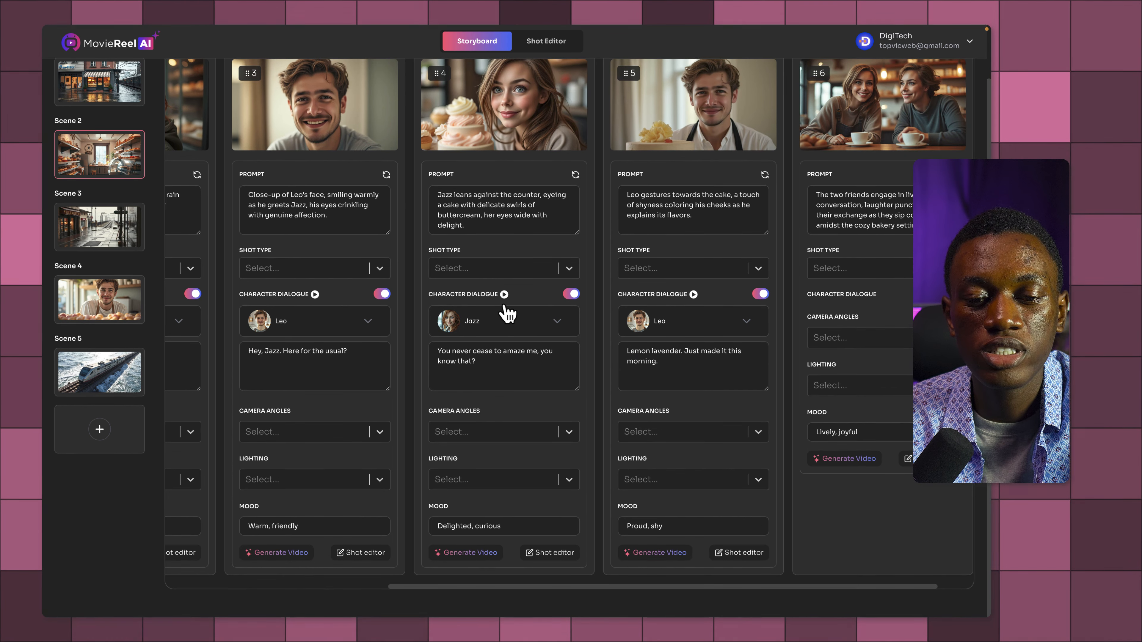
# Listen to Jazz's character dialogue in shot 4 of Scene 2.
pyautogui.click(504, 294)
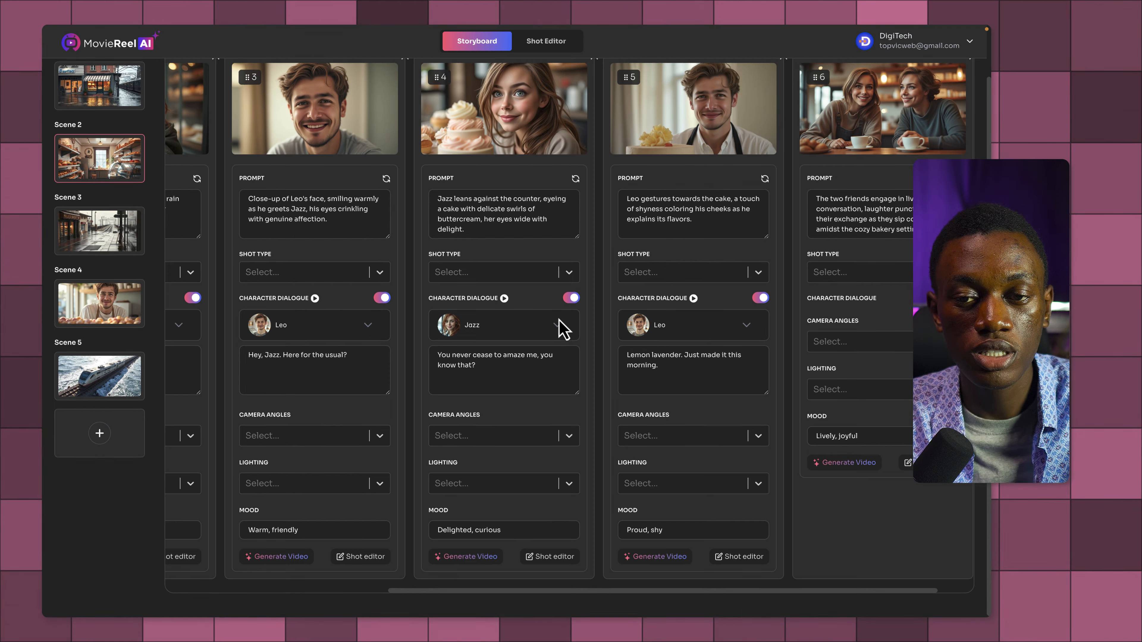
pyautogui.scroll(2, 562, 333)
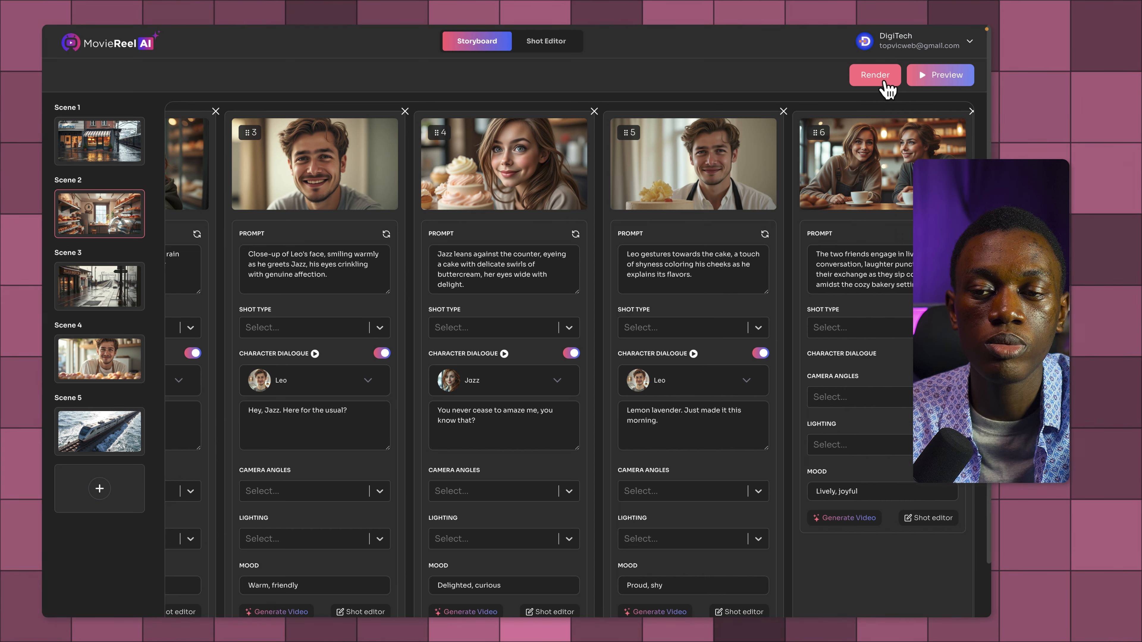
# Open Scene 2 in the Shot Editor and examine the Background Score options, including the AI Tone prompt.
pyautogui.click(577, 41)
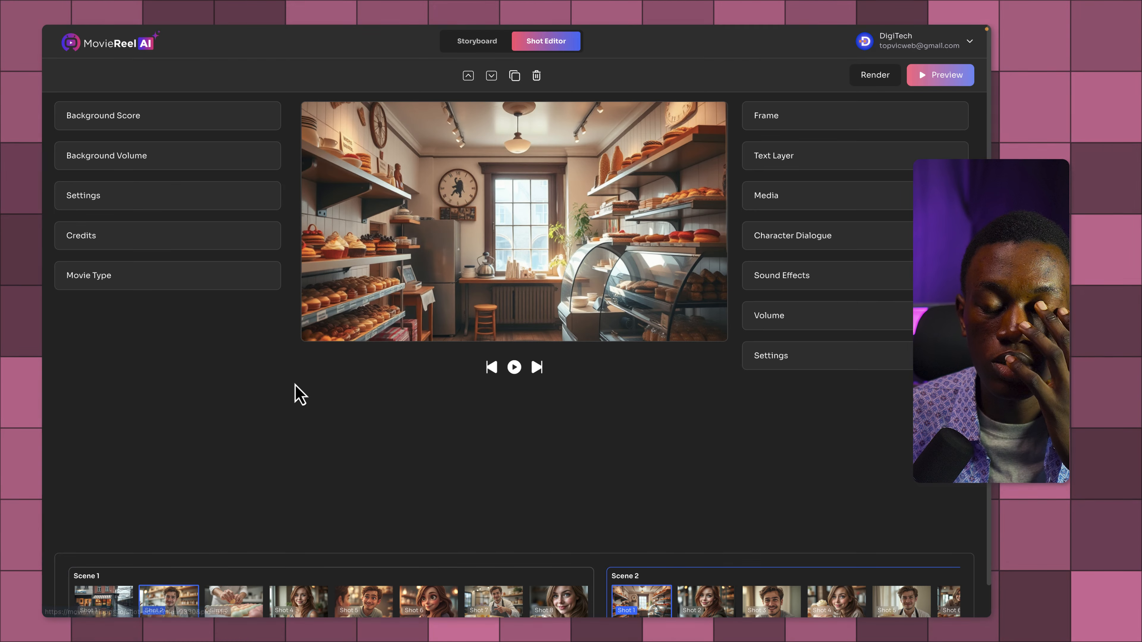
pyautogui.click(189, 134)
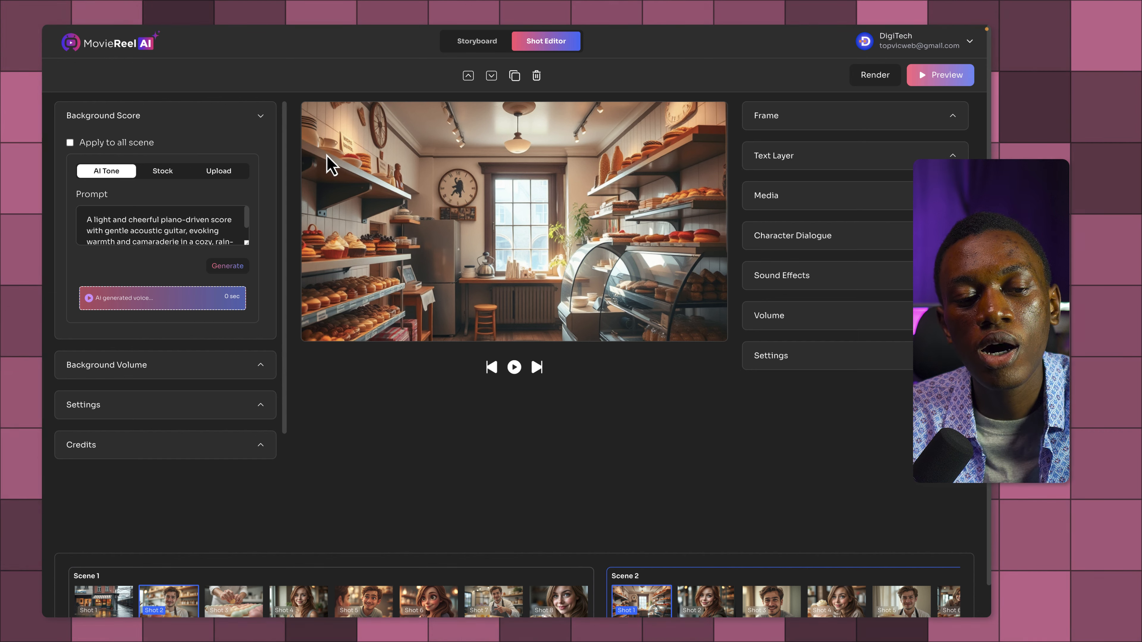
pyautogui.scroll(-1, 263, 172)
pyautogui.scroll(-1, 265, 174)
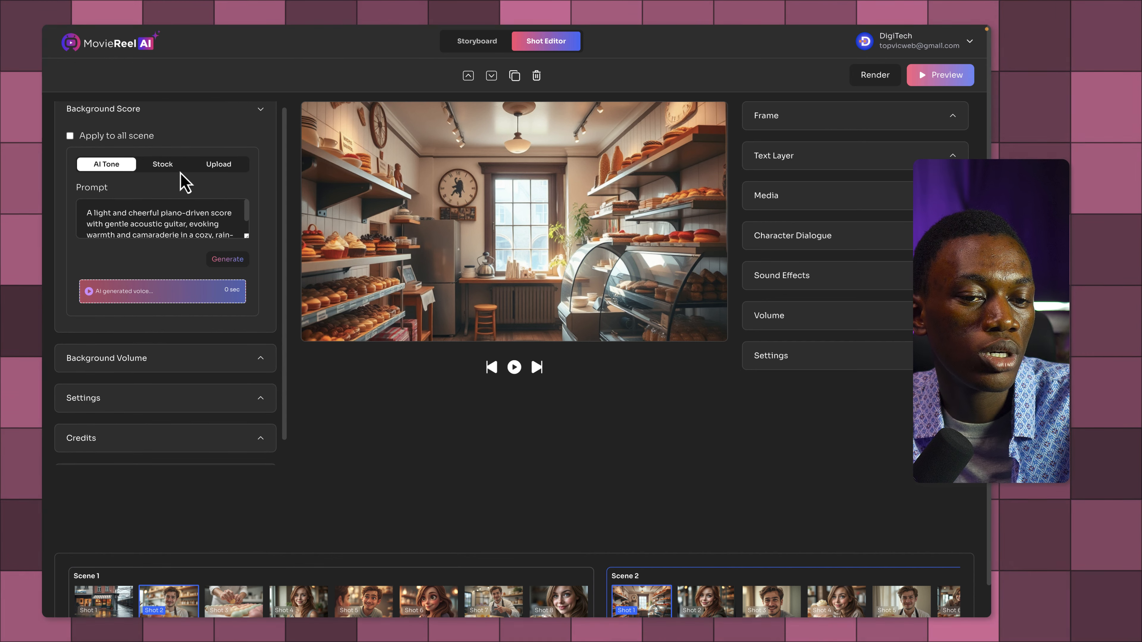
pyautogui.click(203, 121)
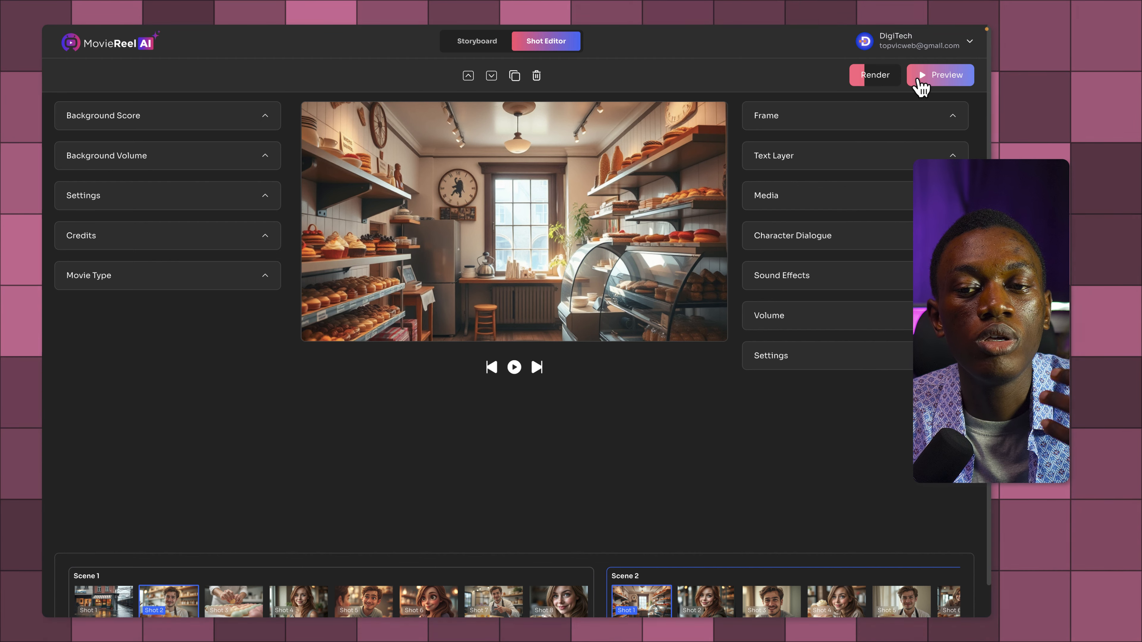
# Preview the Coastal Rhythms movie in the Shot Editor and render the project.
pyautogui.click(951, 76)
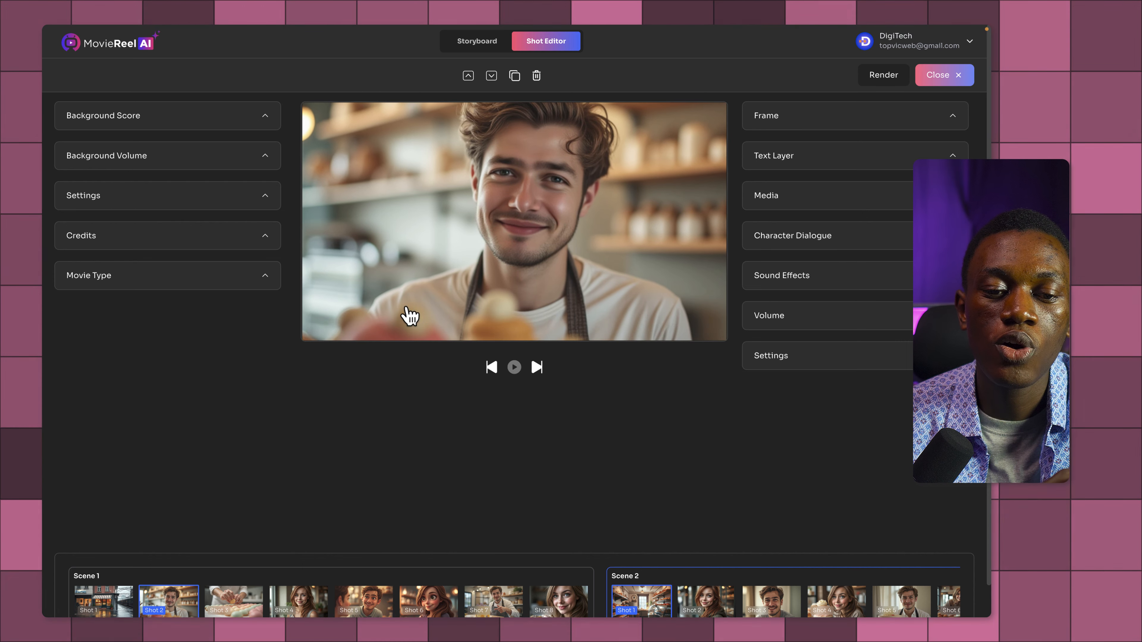
pyautogui.click(316, 315)
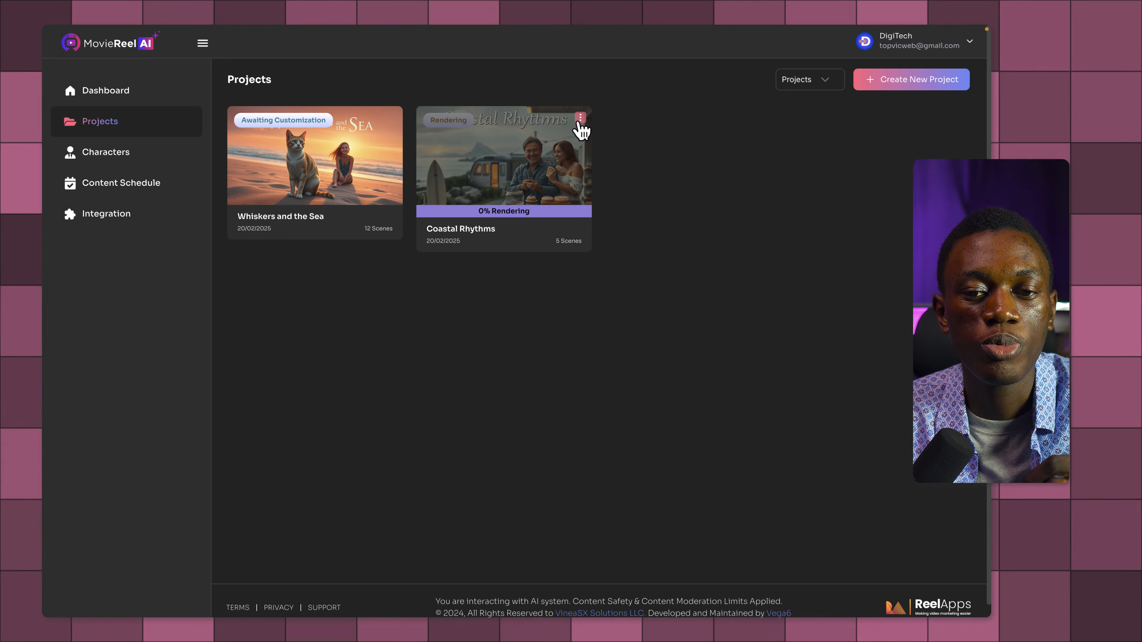
# Download the Coastal Rhythms video from the Projects page once its rendering has finished.
pyautogui.click(581, 119)
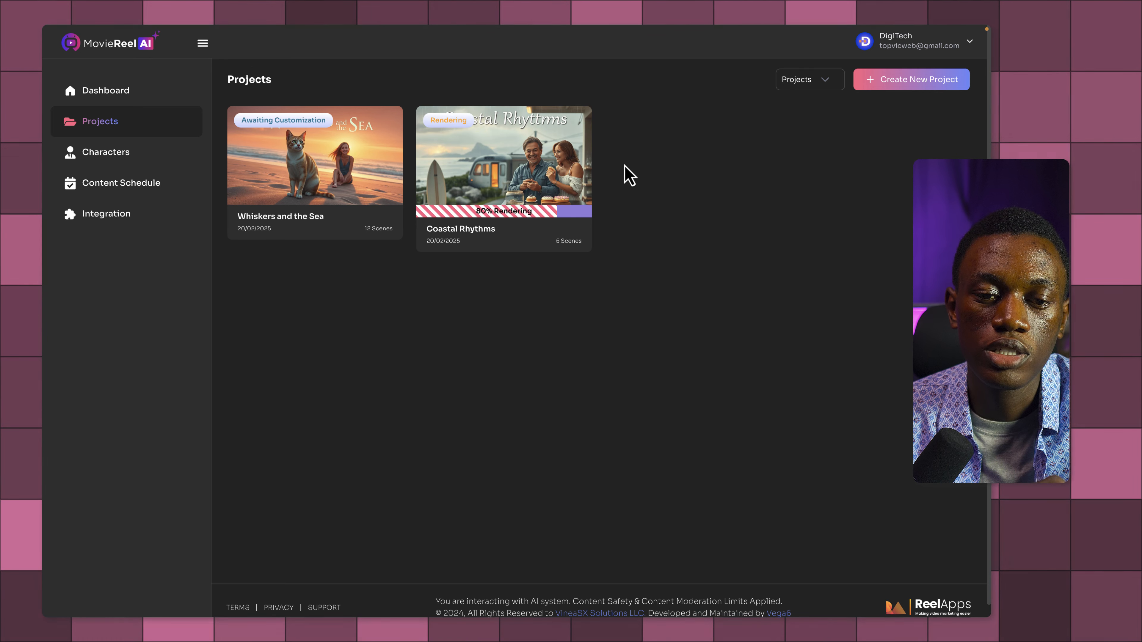
pyautogui.click(391, 117)
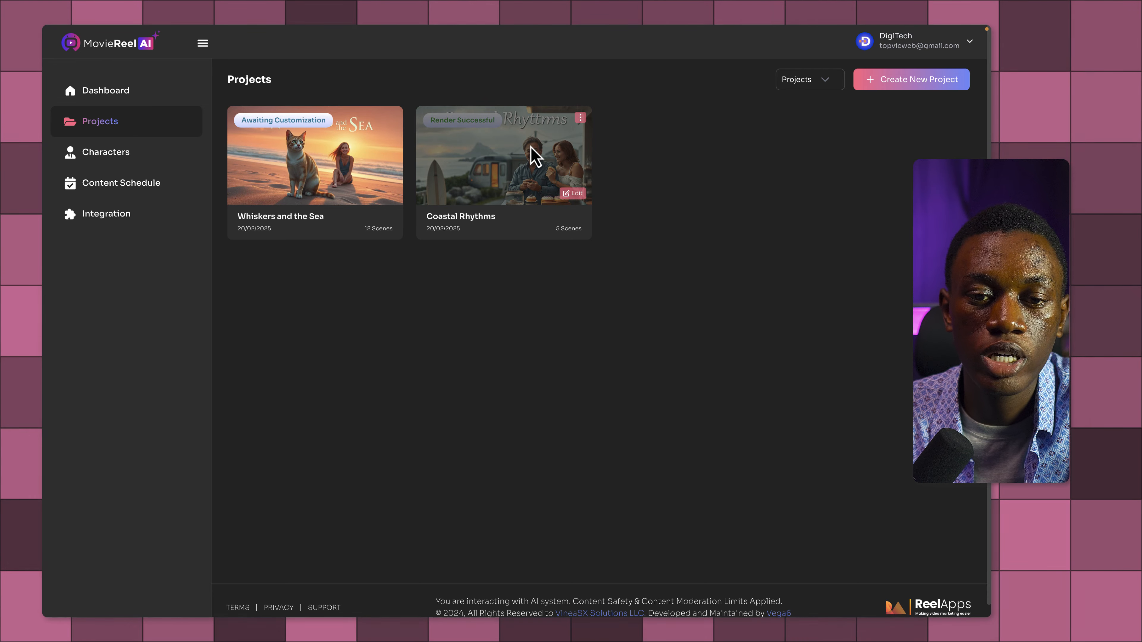
pyautogui.click(580, 119)
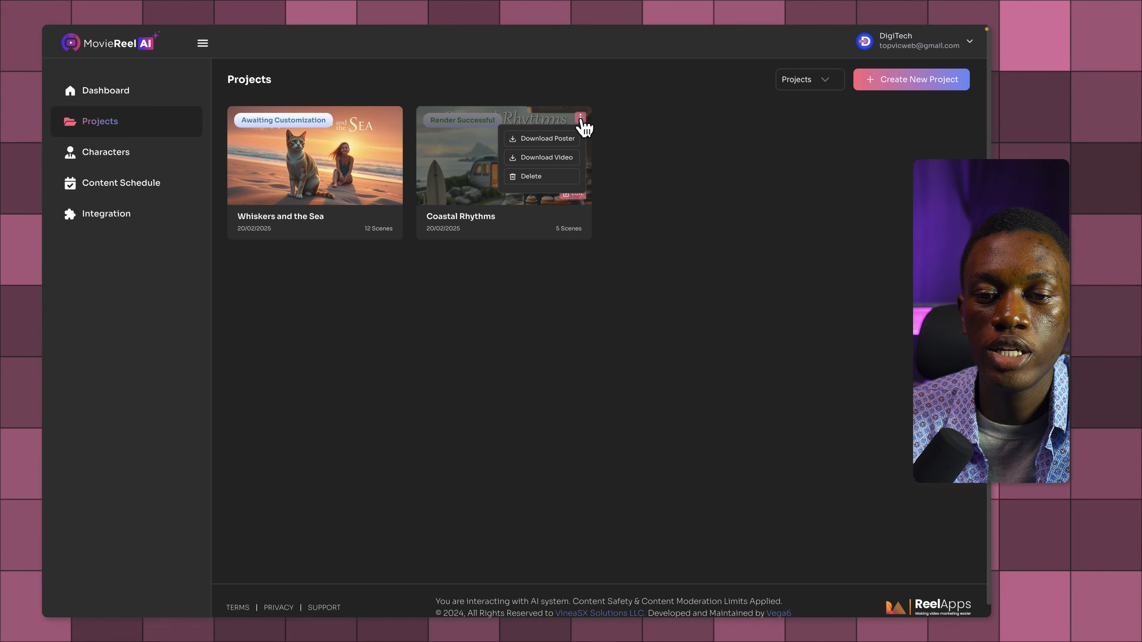
pyautogui.click(550, 158)
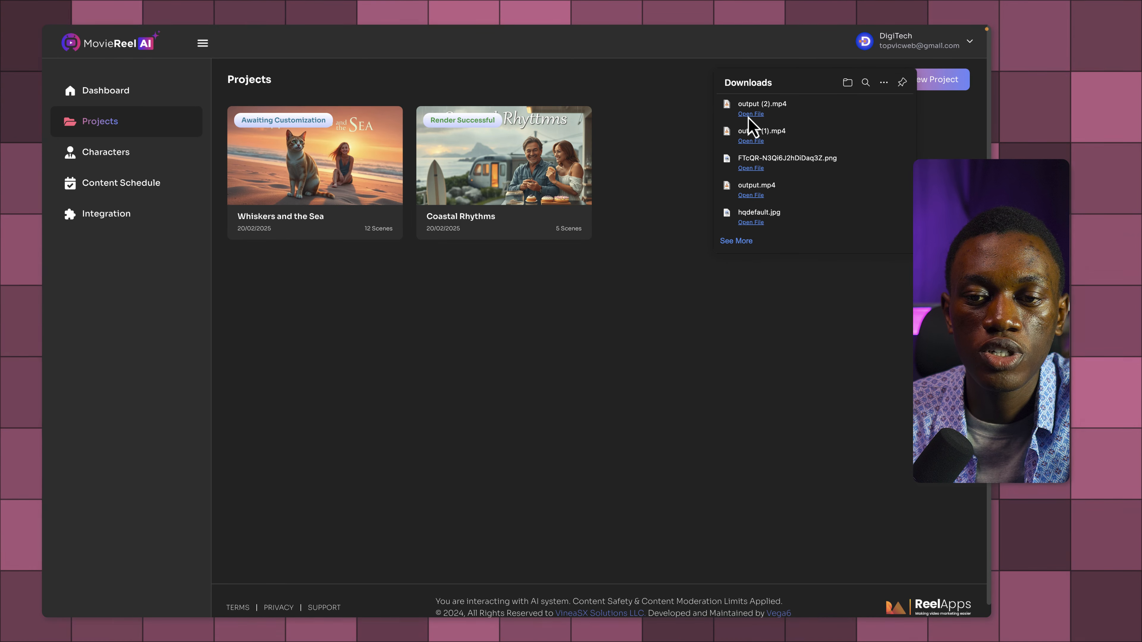
# Play the downloaded output (2).mp4 at 110% volume, pause it and switch back to the MovieReel AI projects.
pyautogui.click(751, 114)
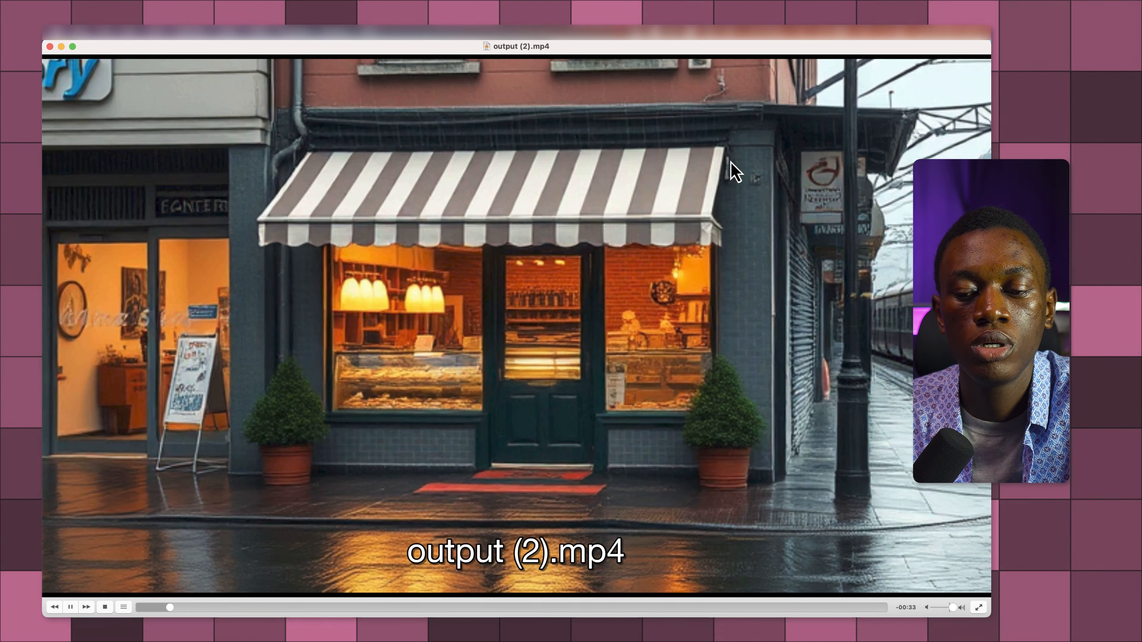
pyautogui.scroll(-2, 610, 257)
pyautogui.scroll(-2, 610, 254)
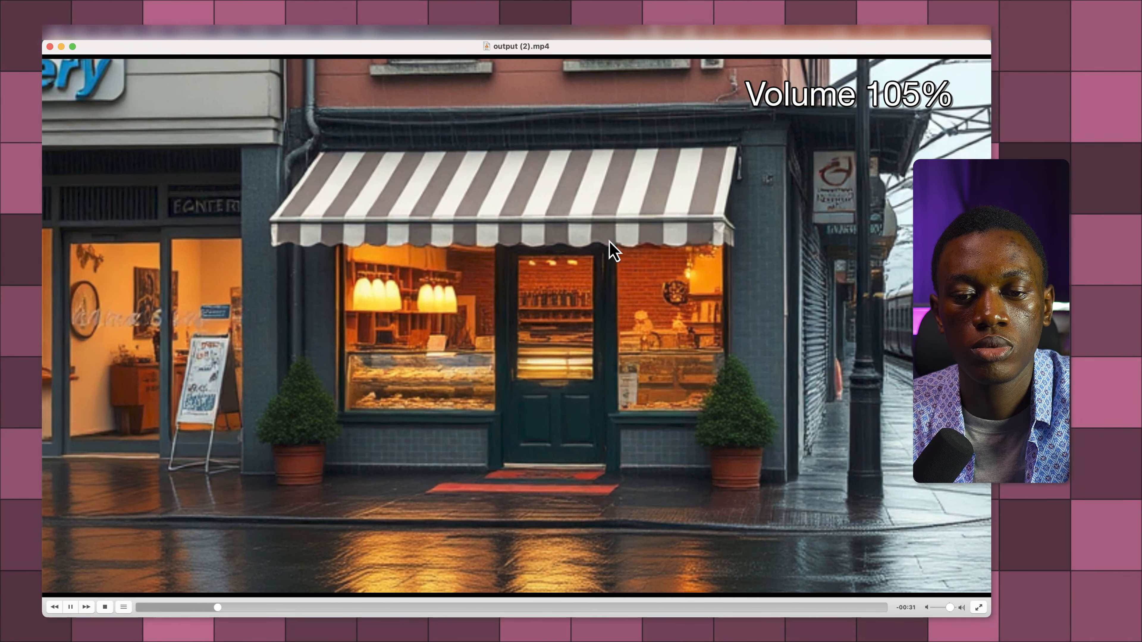
pyautogui.scroll(-2, 610, 245)
pyautogui.scroll(3, 612, 246)
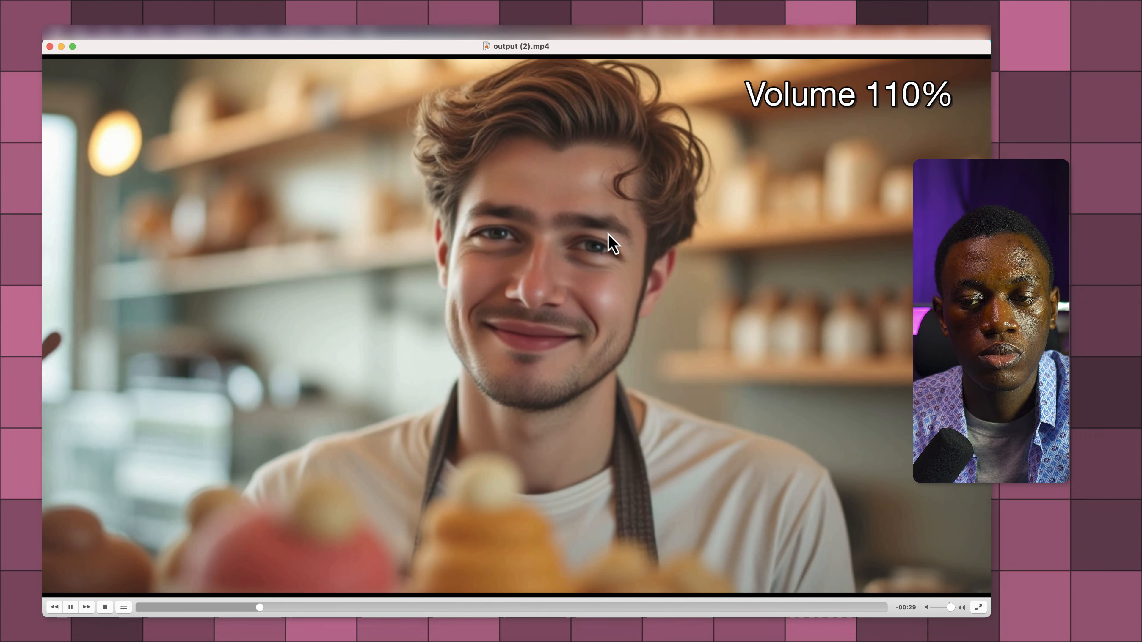
pyautogui.press('space')
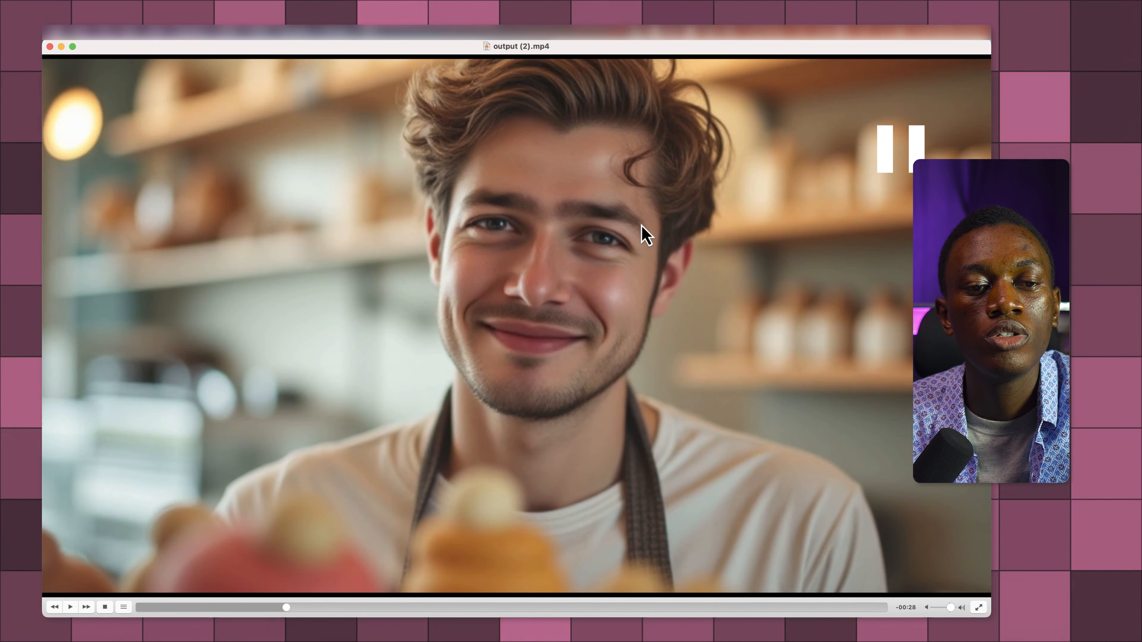
pyautogui.press('super+Tab')
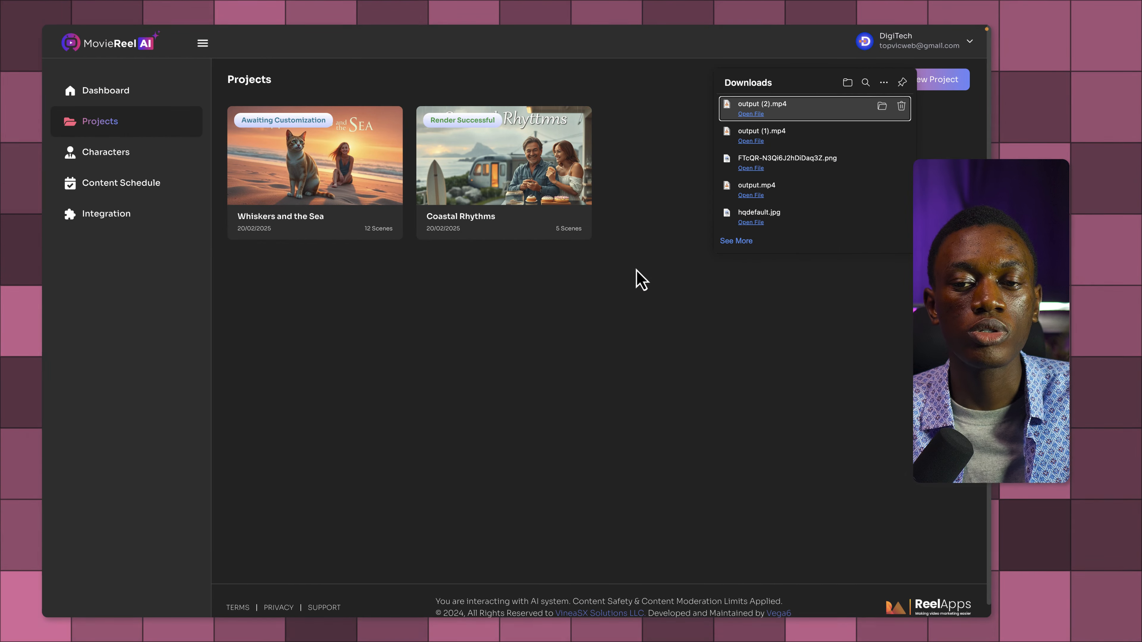